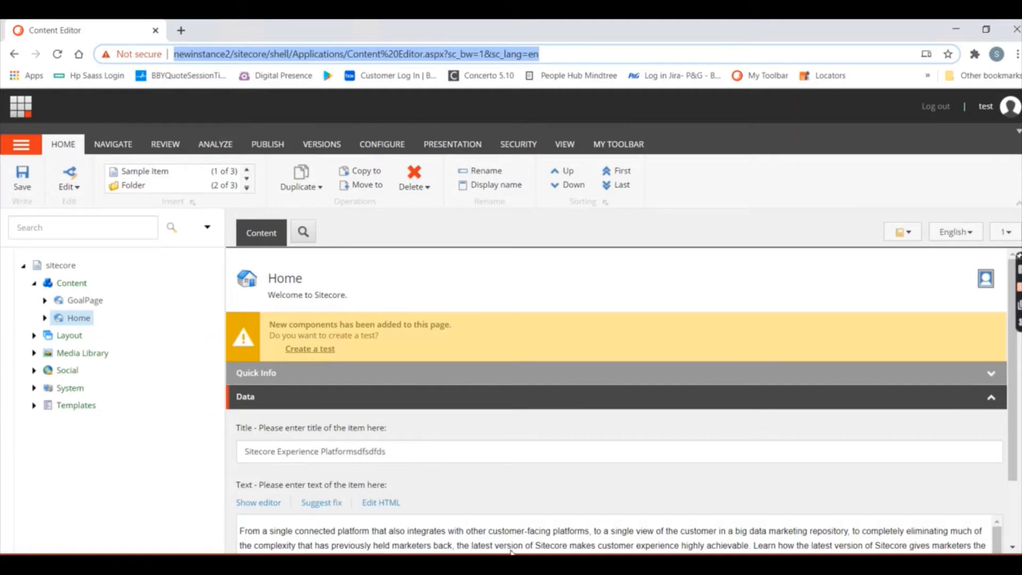
- Create a new goal named PageGoal under System > Marketing Control Panel > Goals in the content tree
click(34, 389)
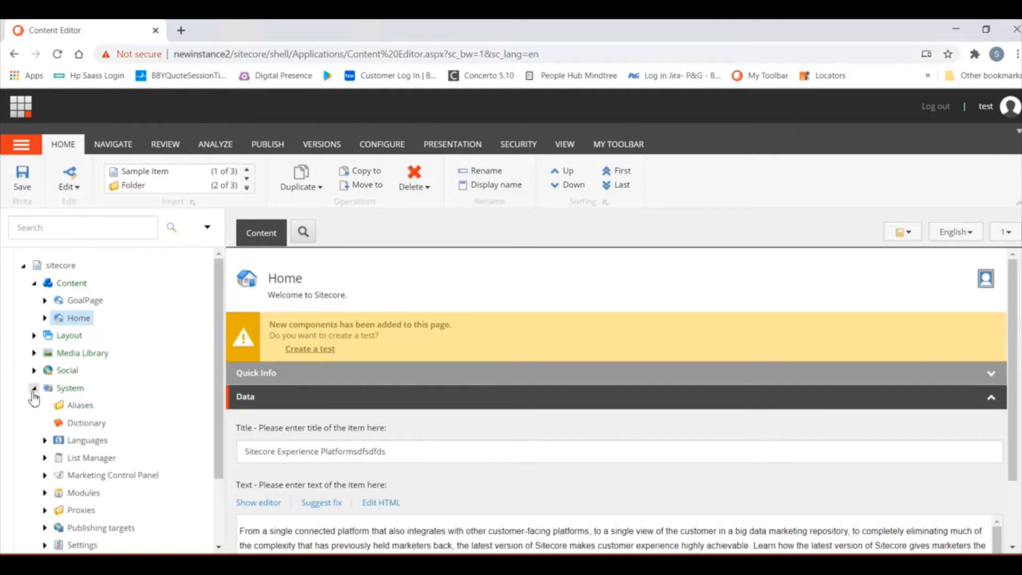
click(45, 475)
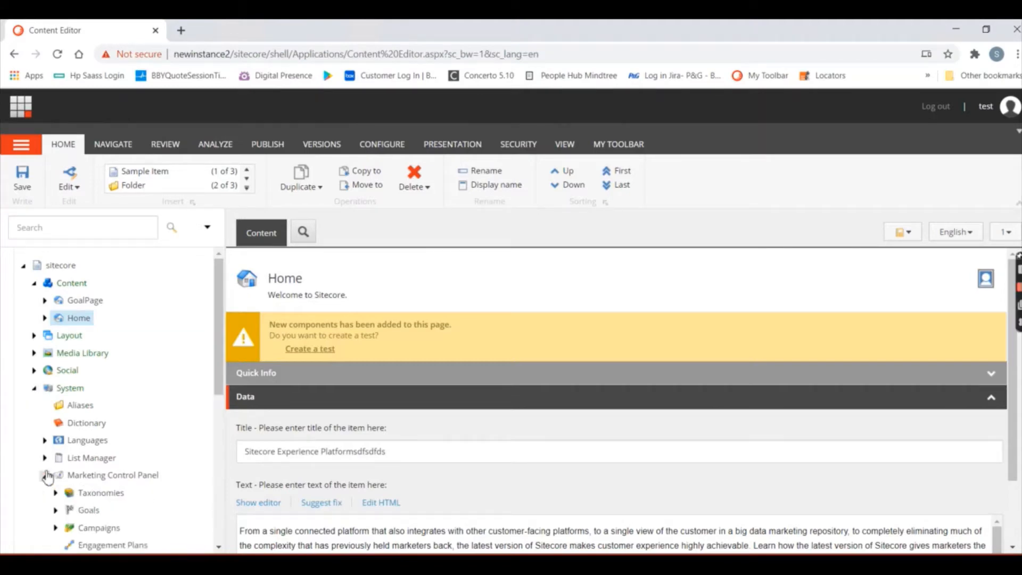
click(218, 547)
scroll(218, 548, down, 2)
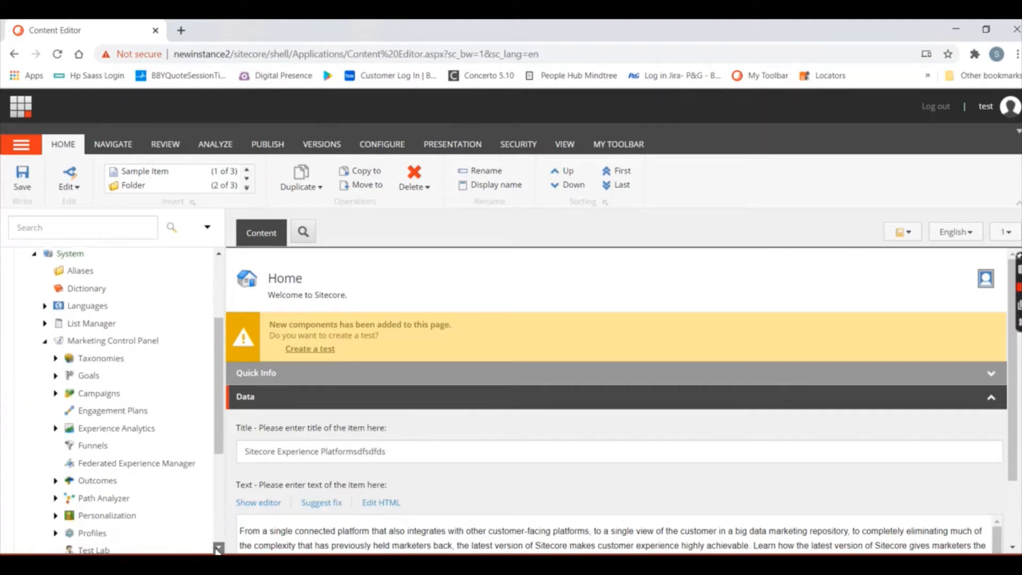
click(54, 376)
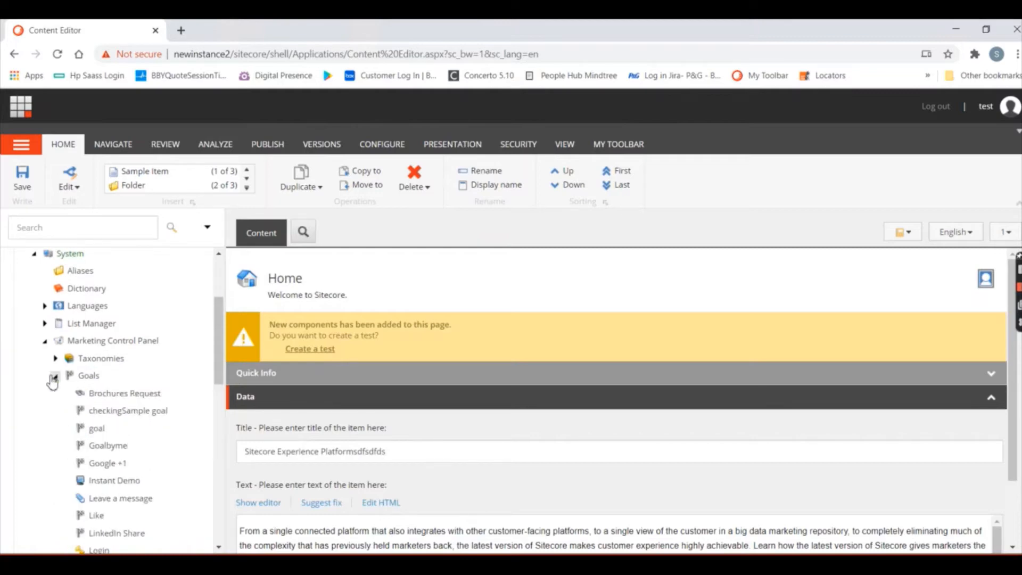
click(85, 377)
right_click(85, 376)
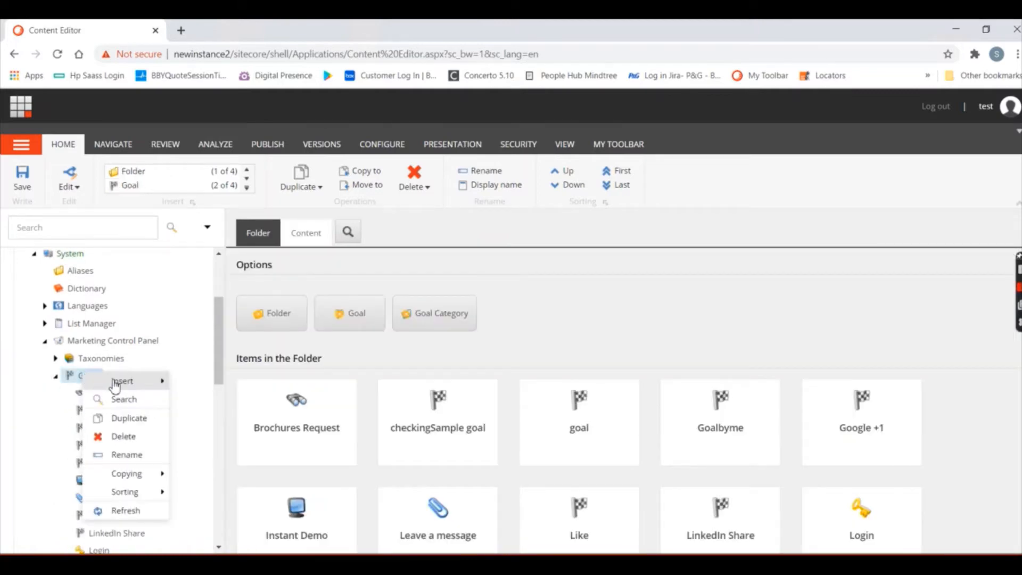
mouse_move(115, 383)
click(205, 400)
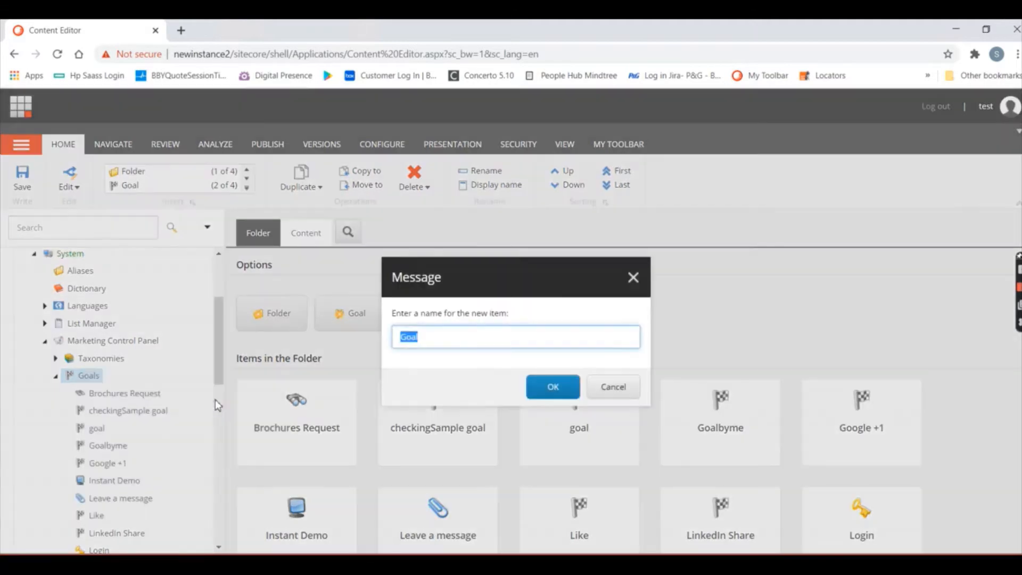
text(PageGoal)
click(553, 387)
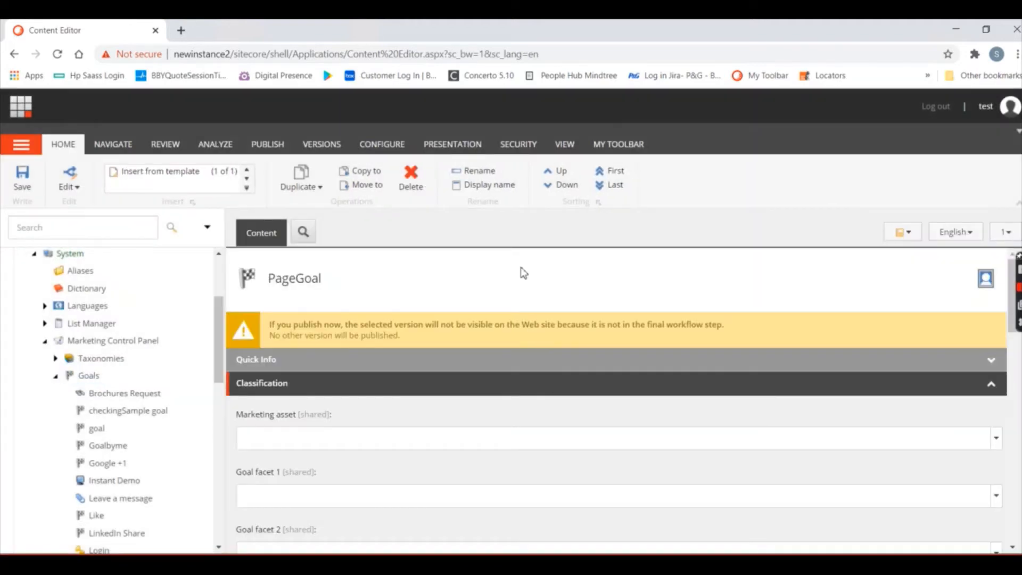
- Set the PageGoal item's Points to 10 and save the item
scroll(519, 264, down, 4)
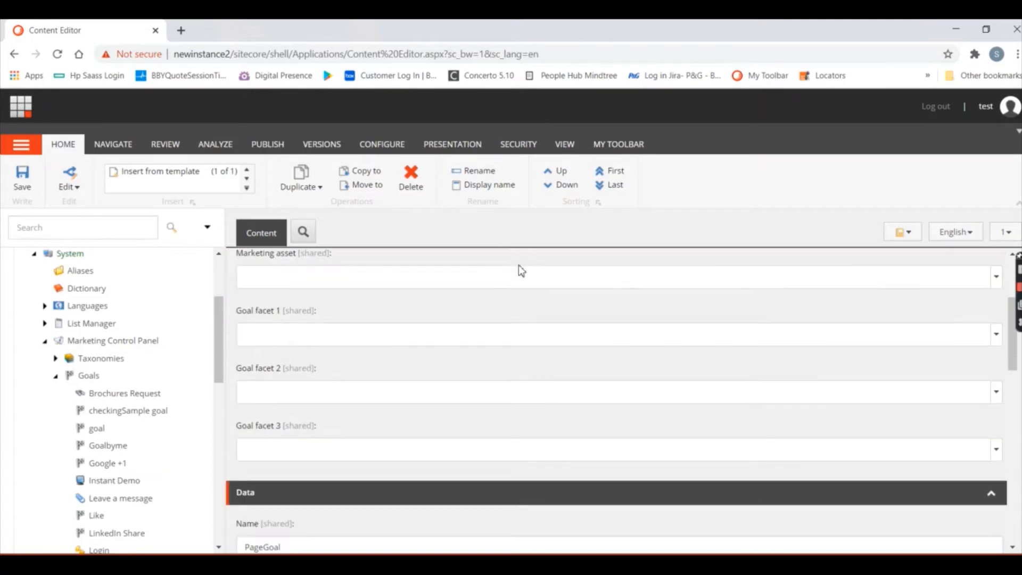
scroll(518, 264, down, 5)
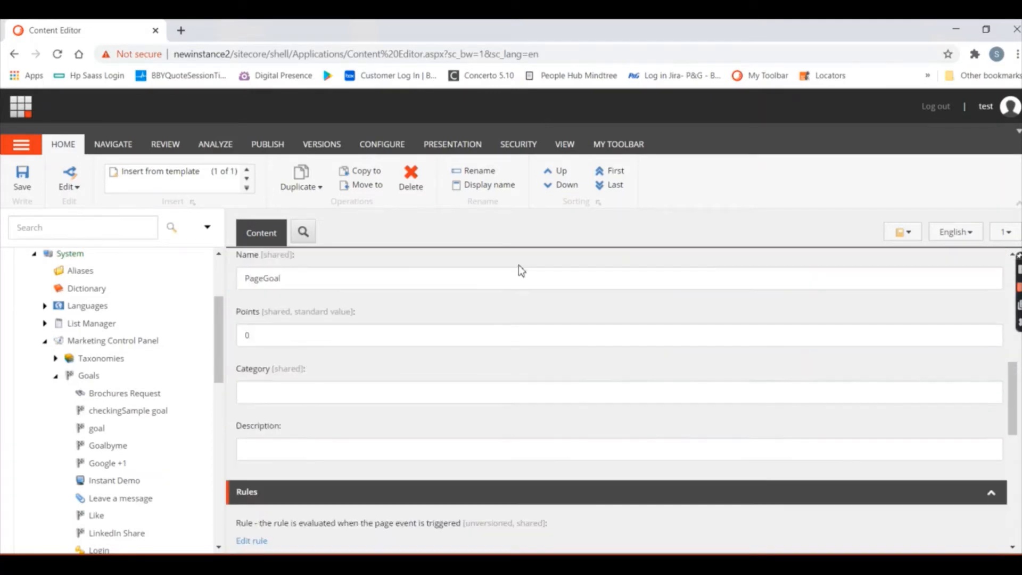
click(262, 342)
key(BackSpace)
text(10)
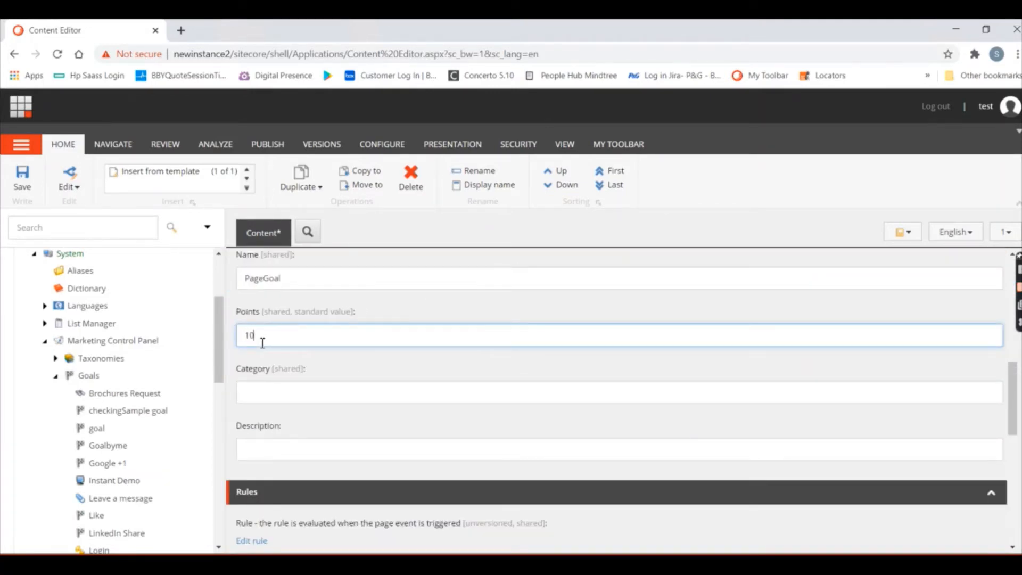
click(15, 182)
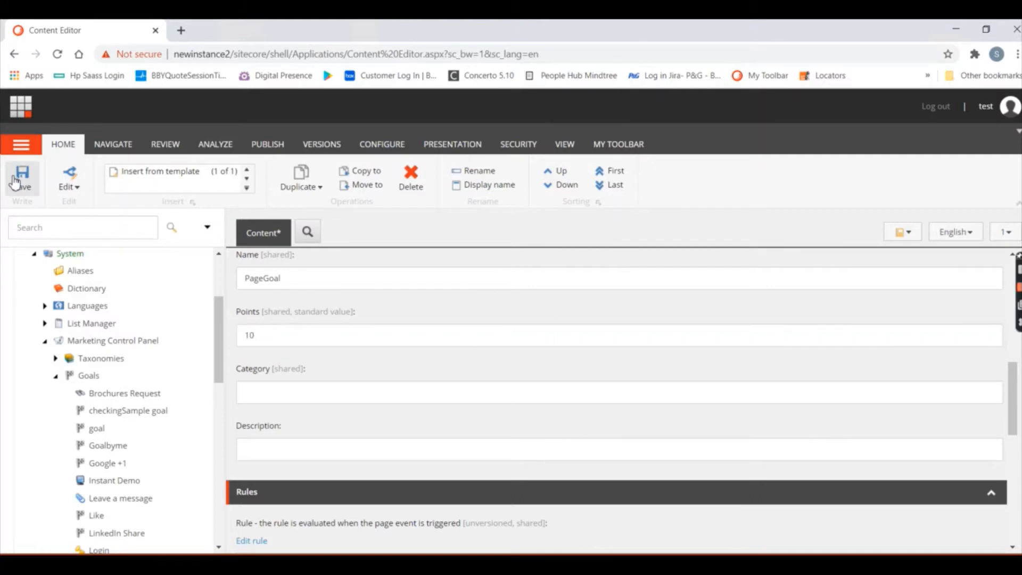
- Deploy the PageGoal item through its workflow with the comment "test goal"
click(170, 148)
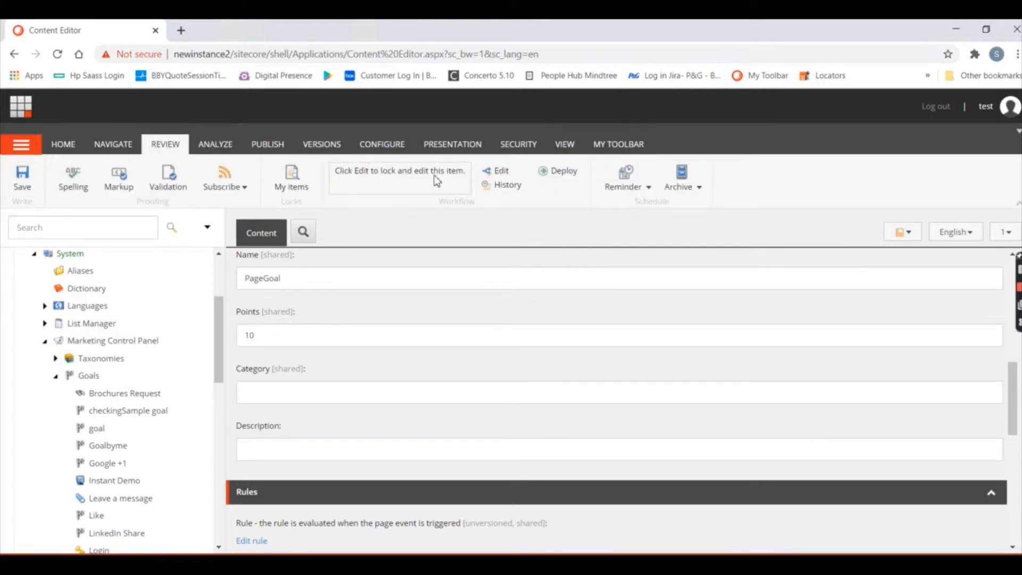
click(564, 176)
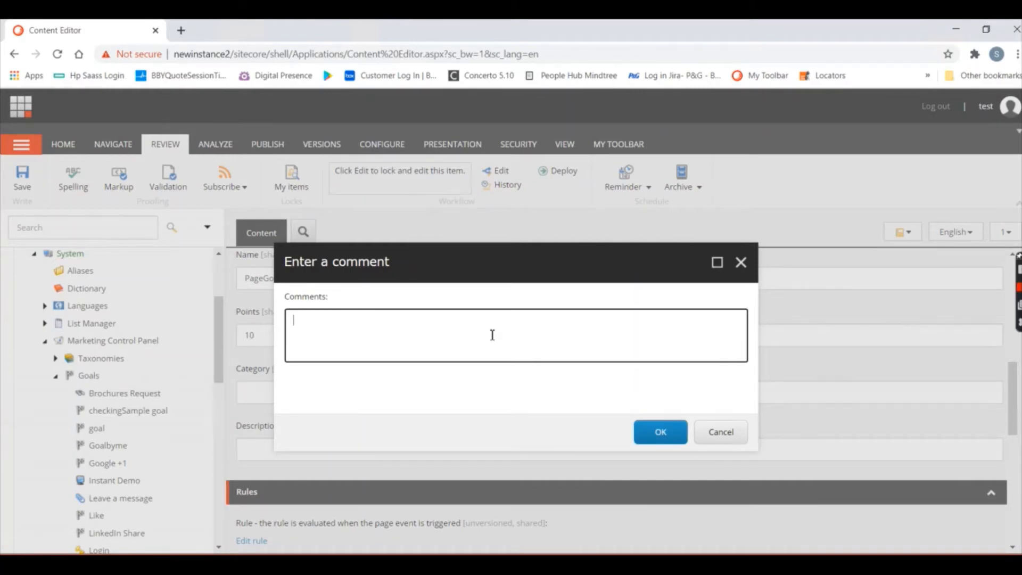
text(test goal)
click(666, 434)
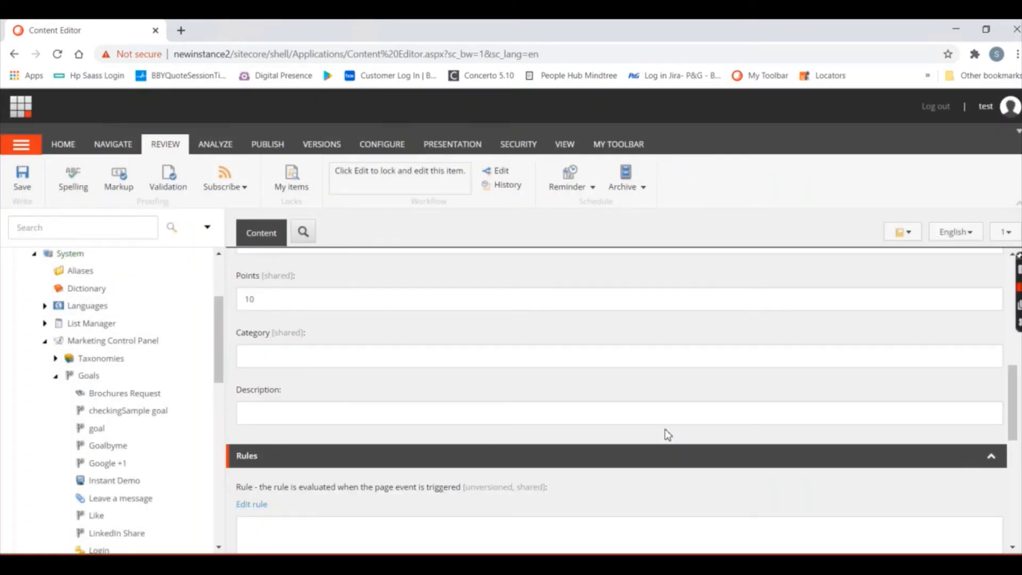
- Associate the GoalPage content item with the PageGoal goal instead of Goalbyme, and save the item
click(218, 255)
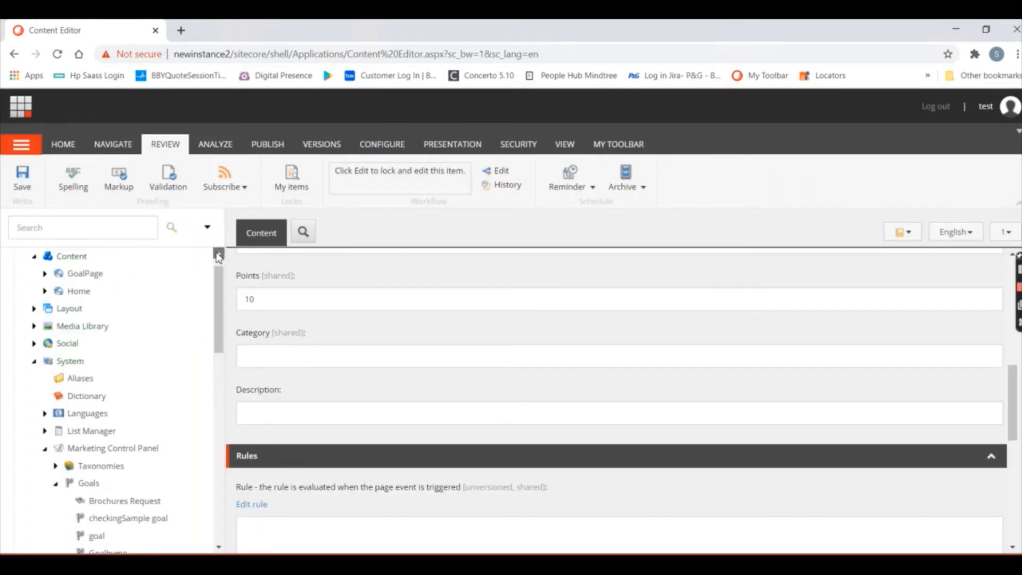
click(218, 254)
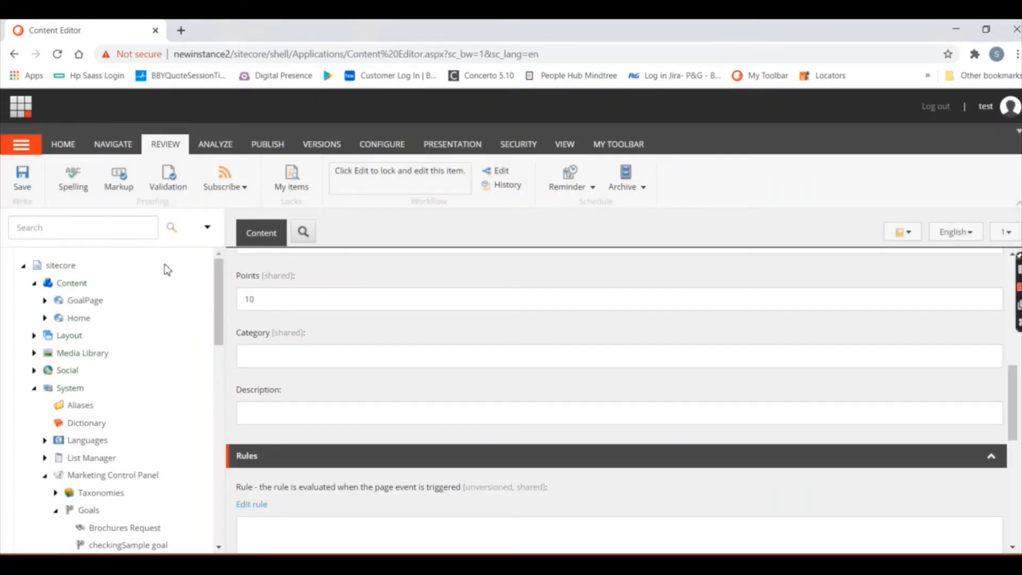
click(88, 300)
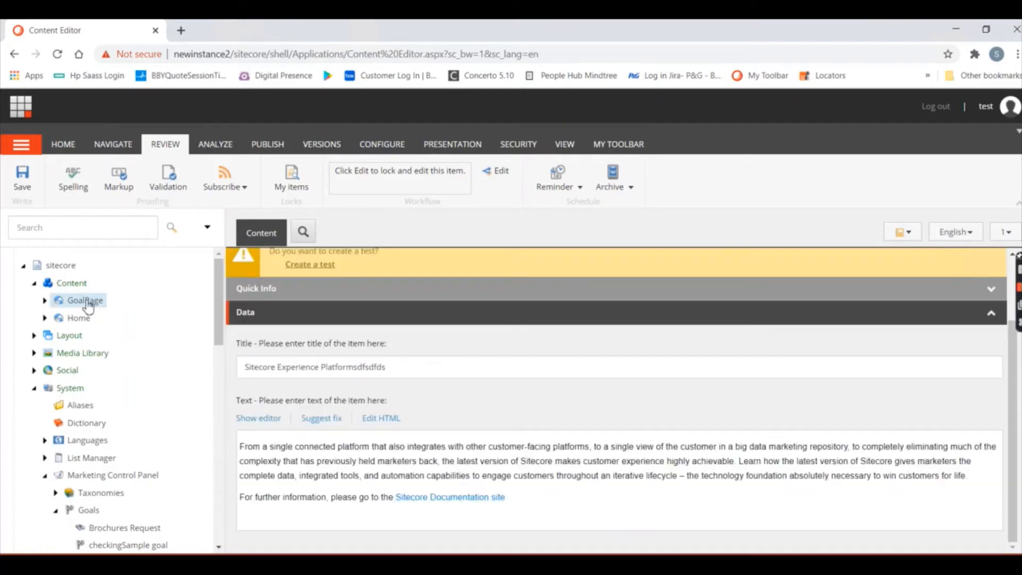
click(214, 152)
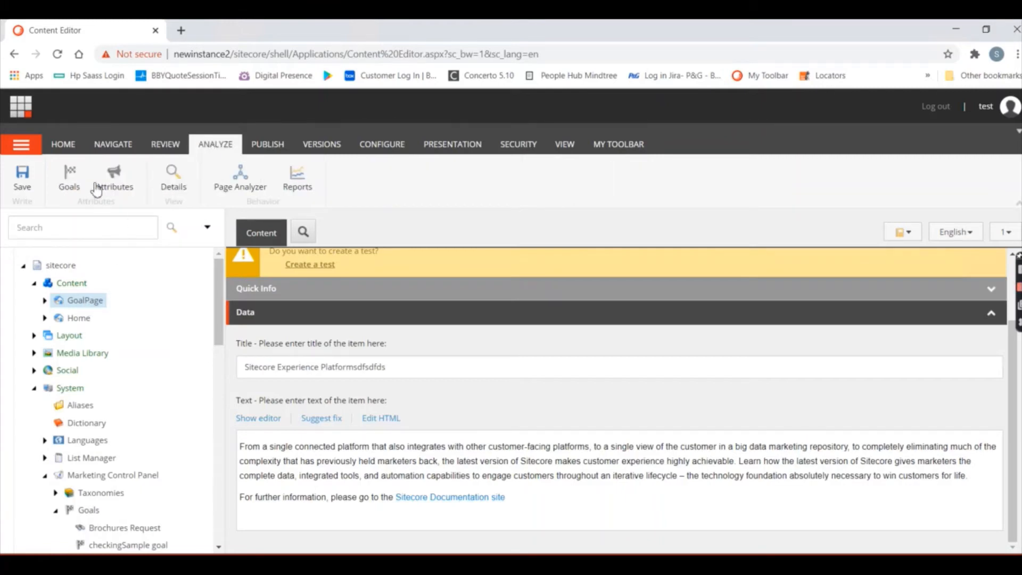
click(67, 188)
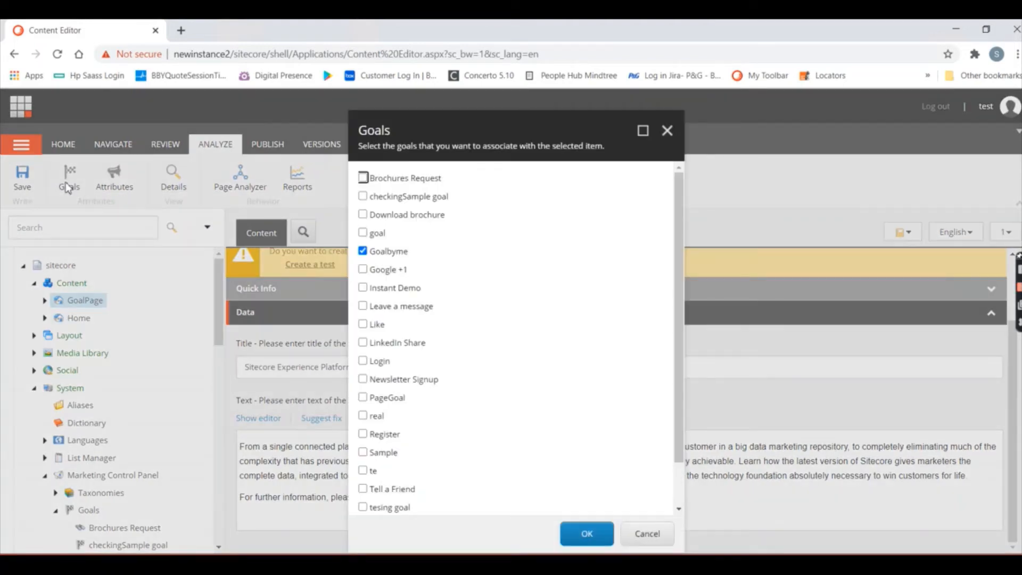
click(364, 251)
click(363, 398)
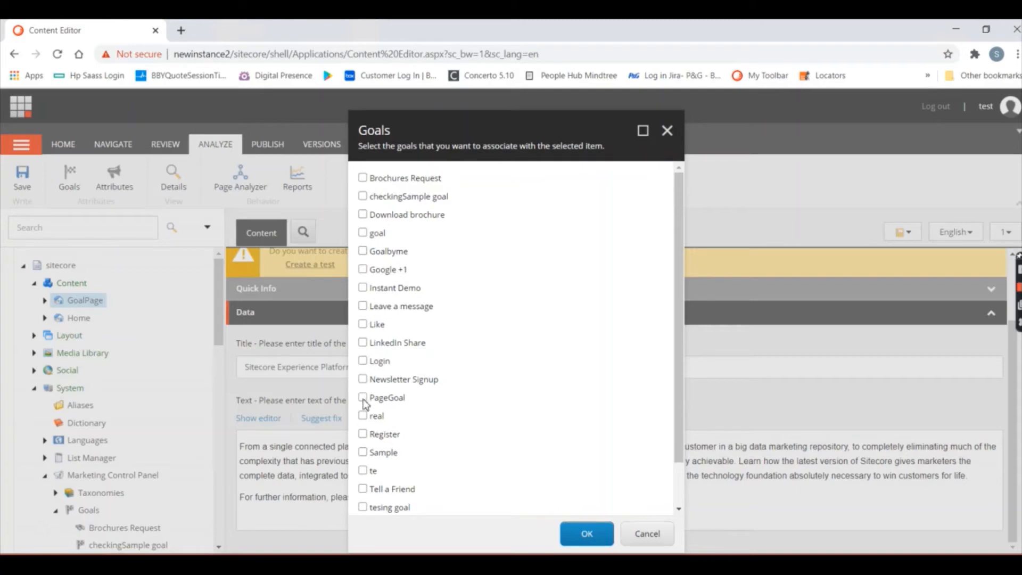
click(587, 535)
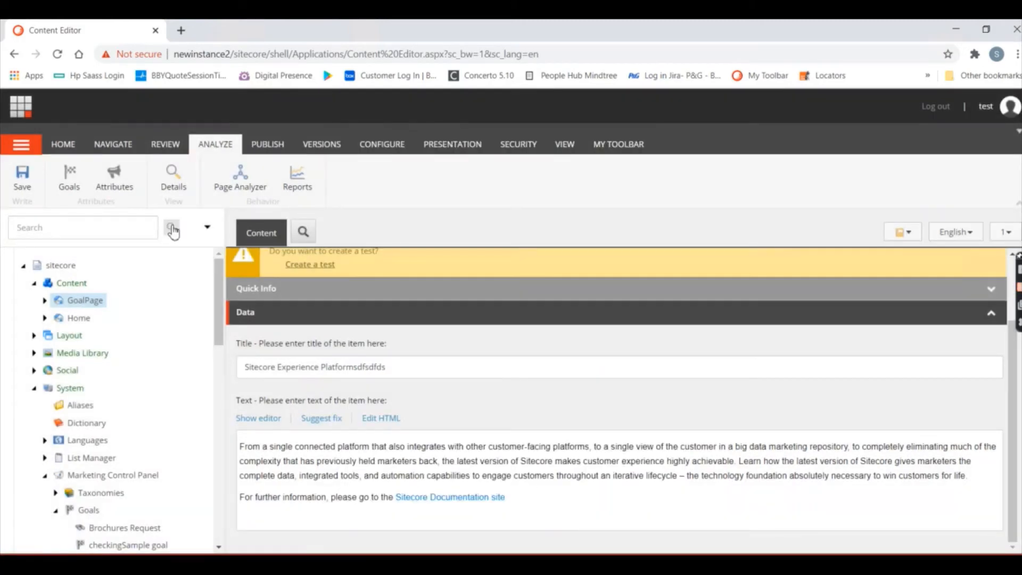
click(23, 181)
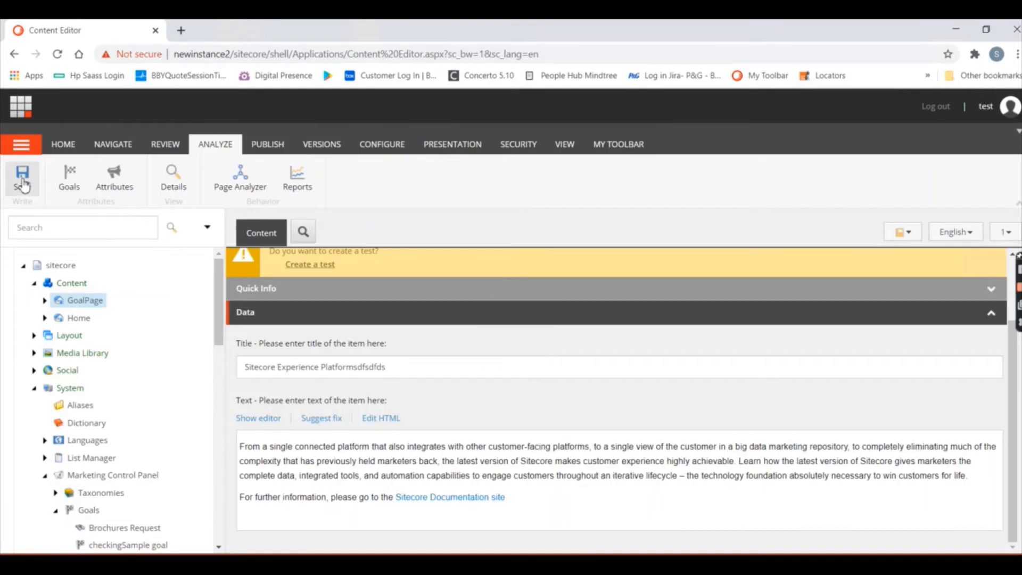
- Smart publish the GoalPage item with its subitems and related items to the web target
click(268, 150)
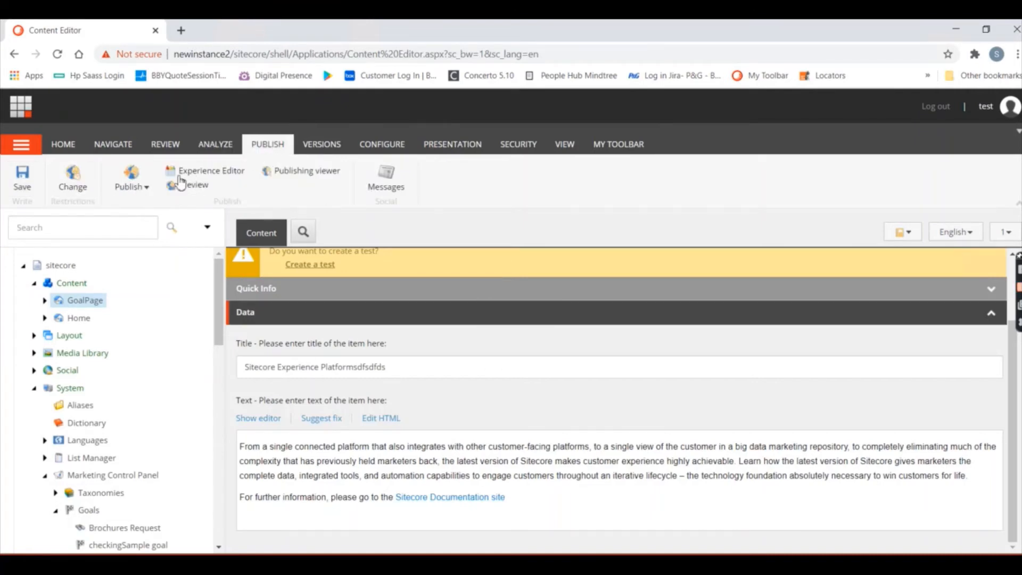
click(149, 199)
click(163, 223)
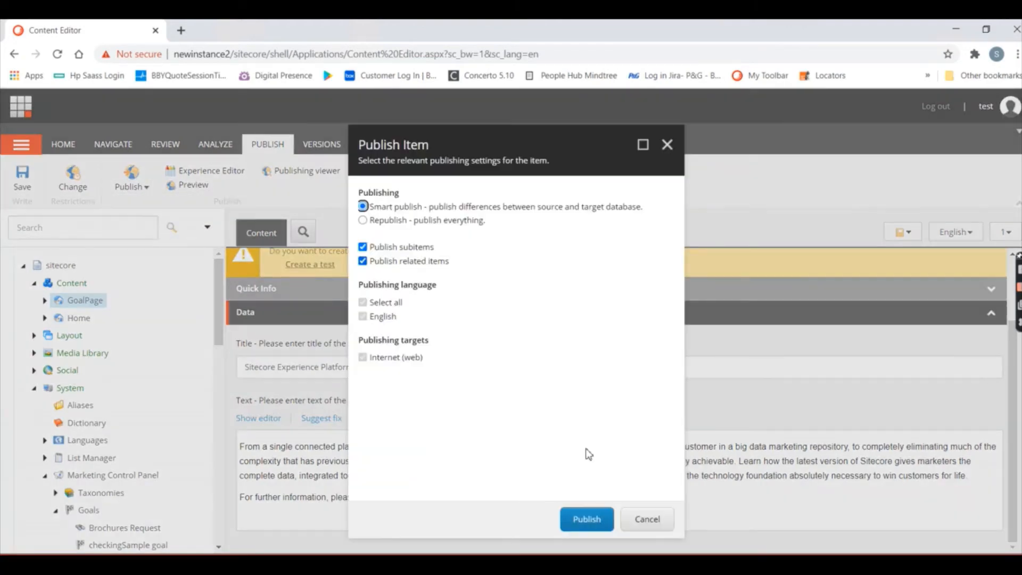
click(586, 518)
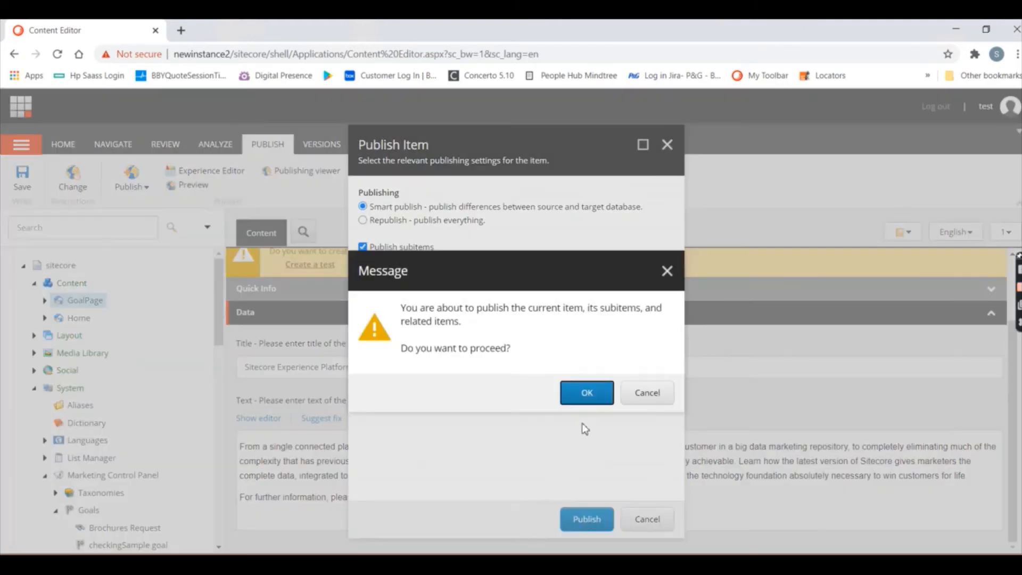
click(584, 394)
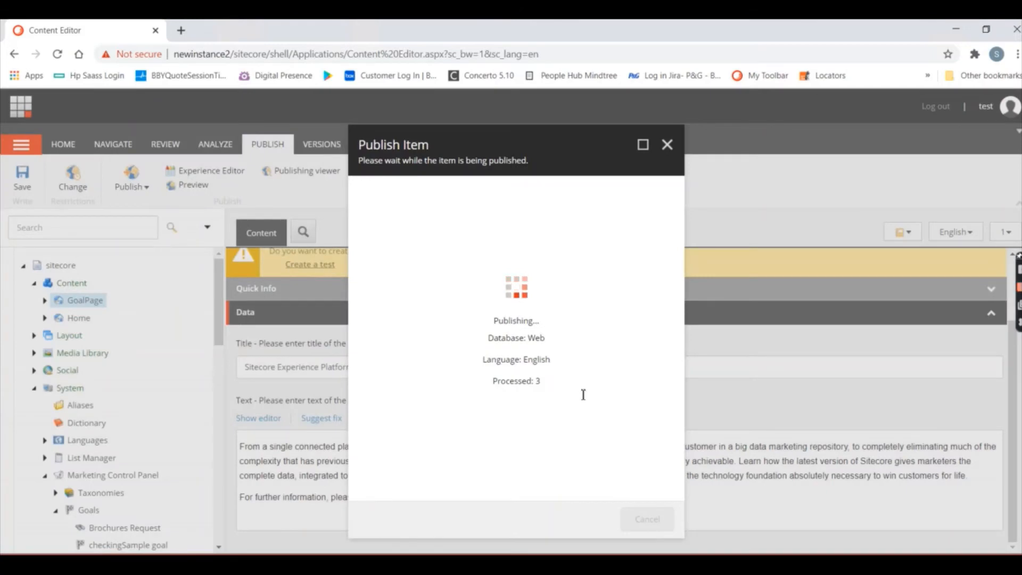
click(639, 519)
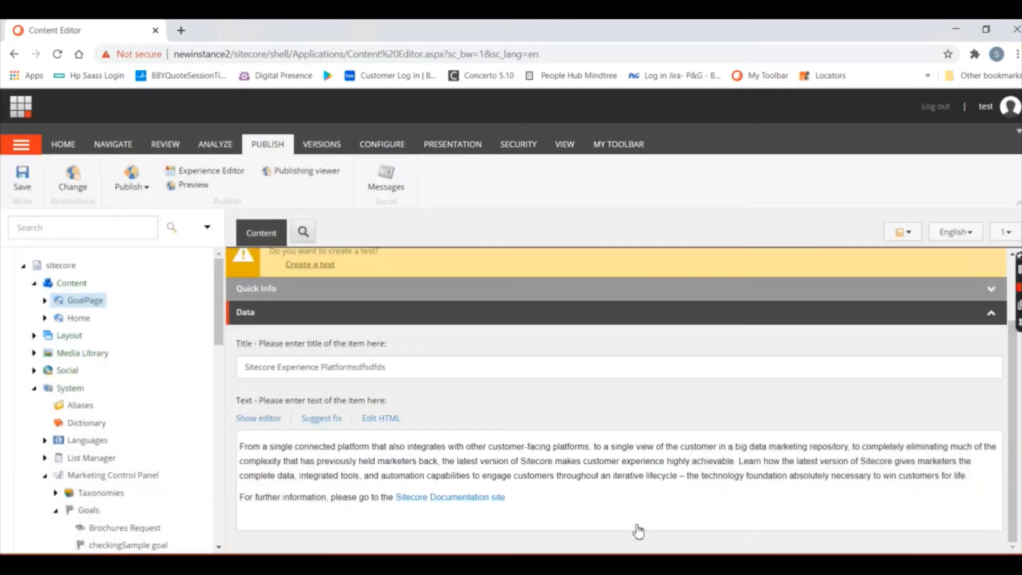
- Open the personalization rules of the Sample Rendering control in the Home item's final layout for the Default device
click(79, 319)
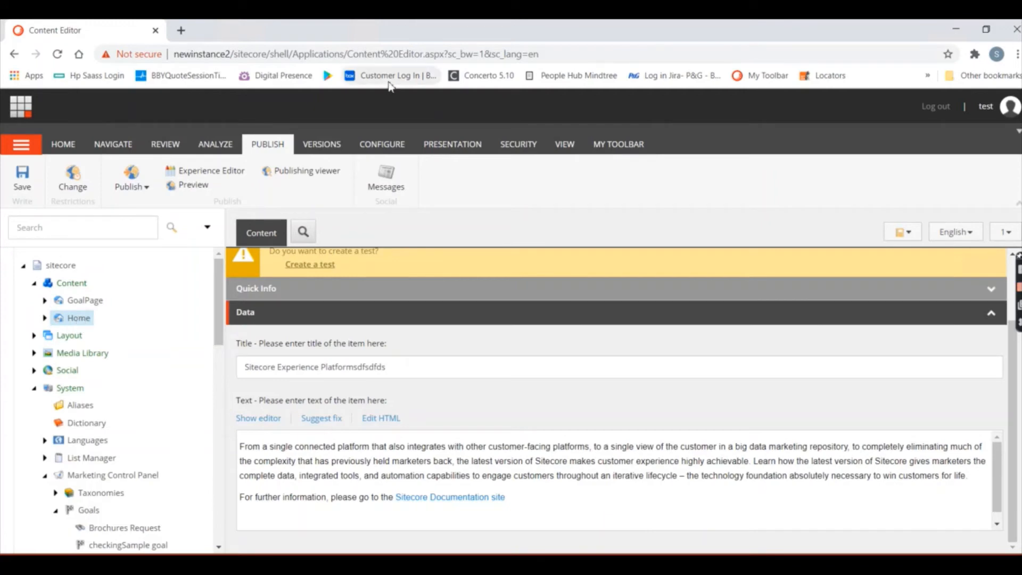
click(440, 147)
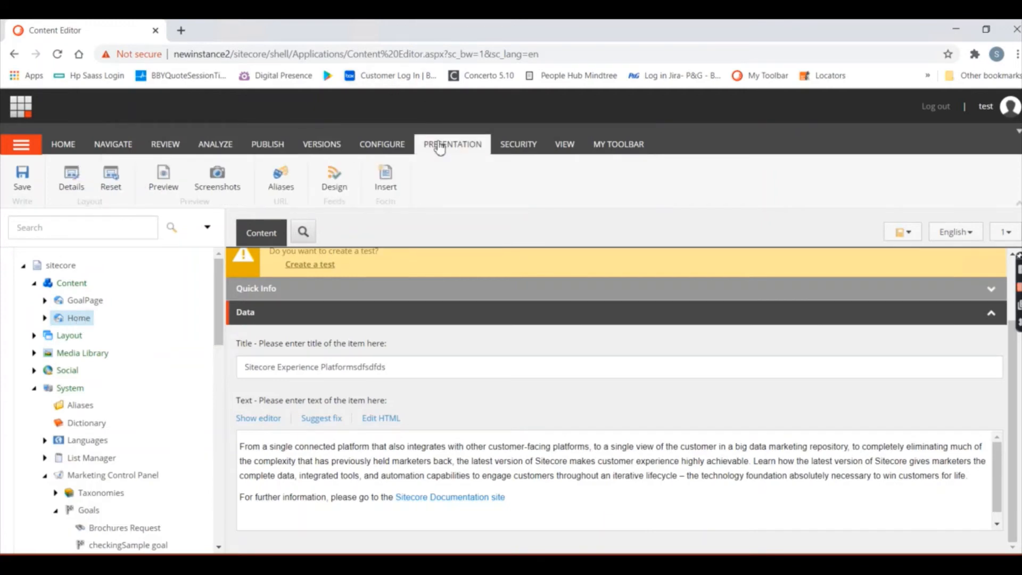
click(69, 182)
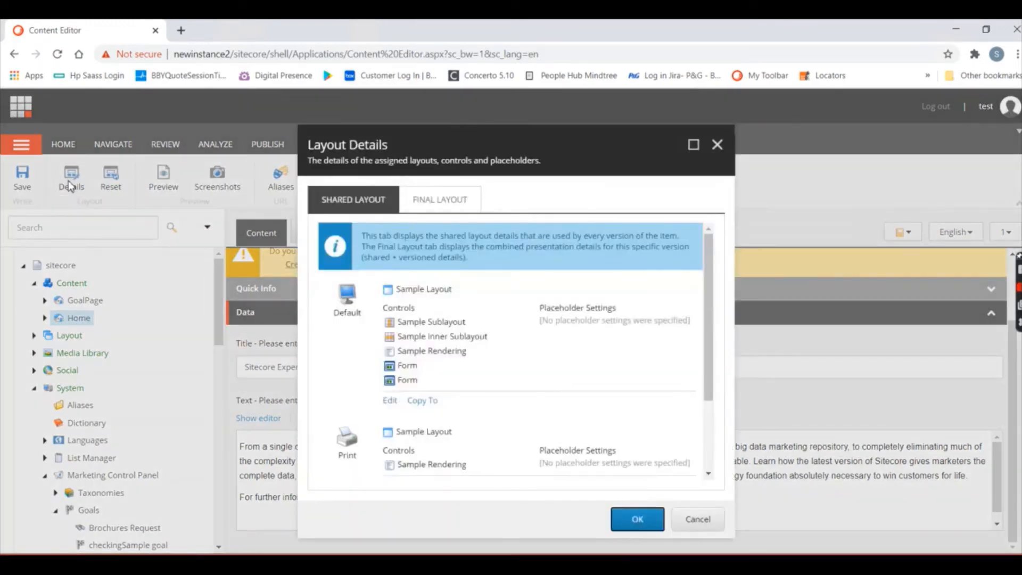
click(446, 200)
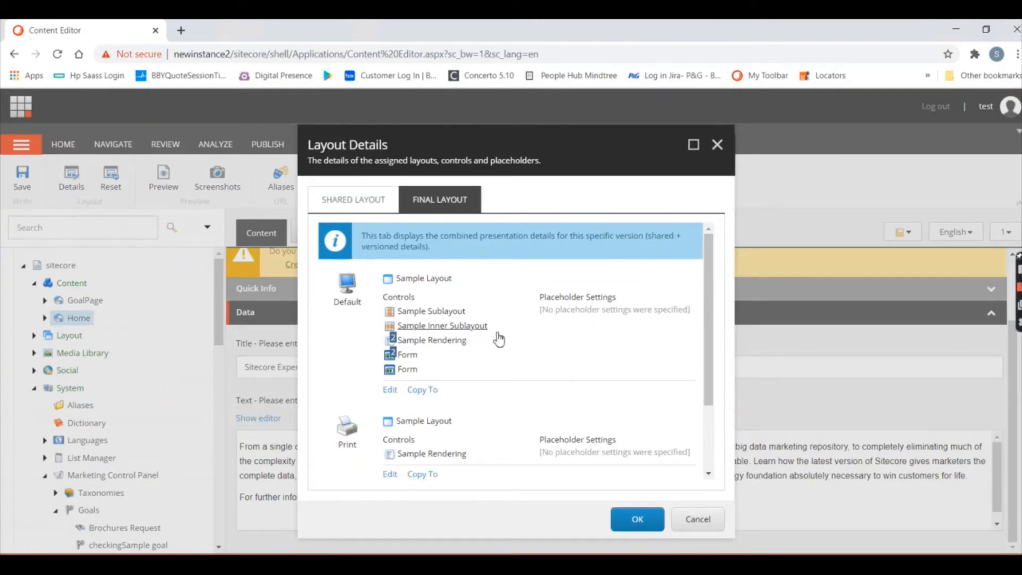
click(389, 390)
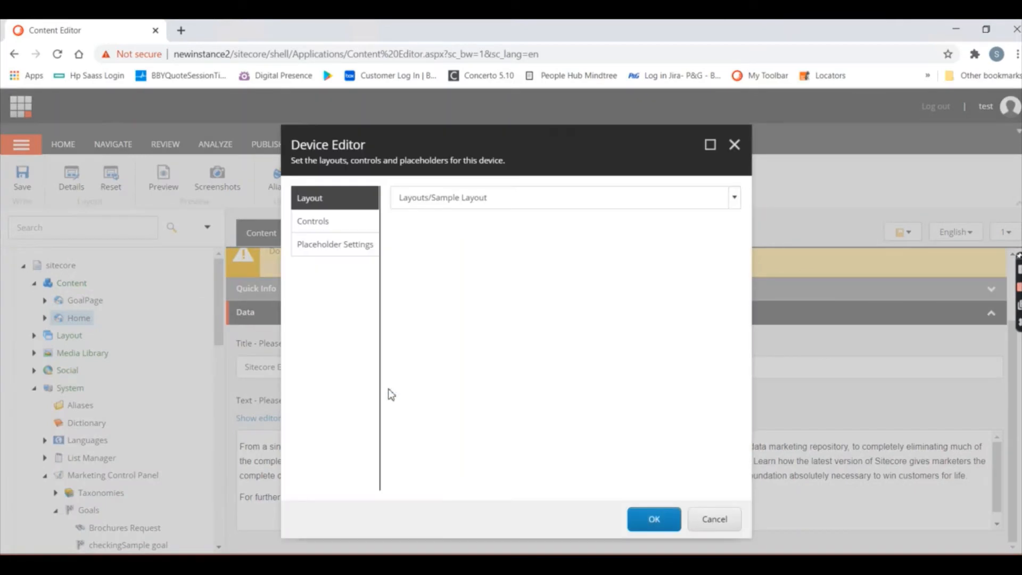
click(351, 223)
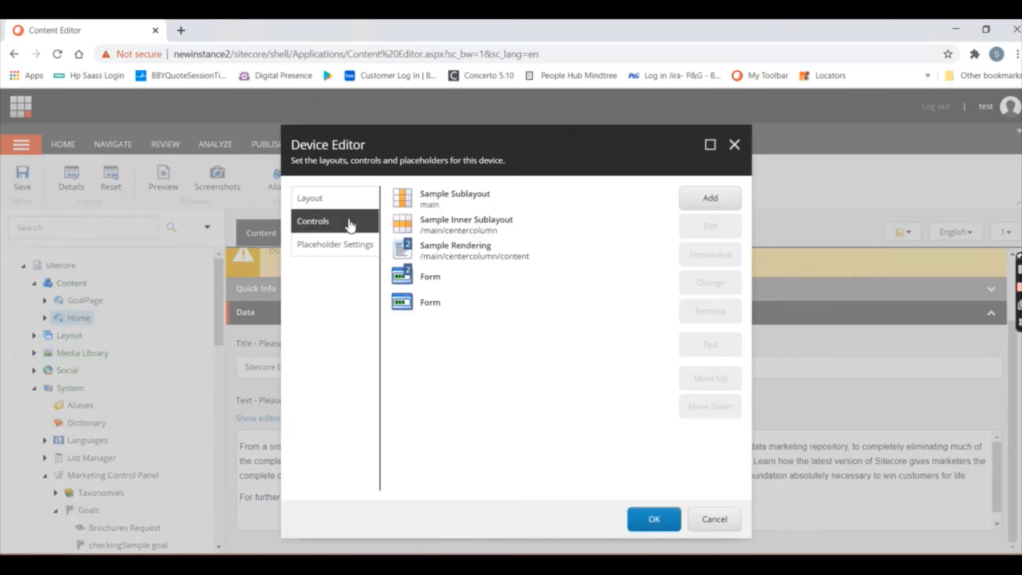
click(522, 256)
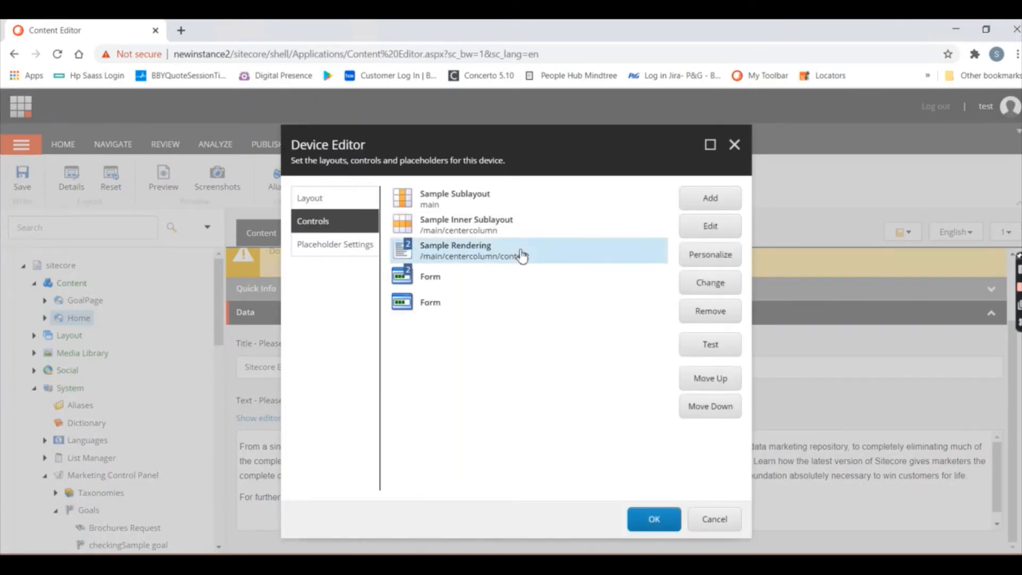
click(708, 254)
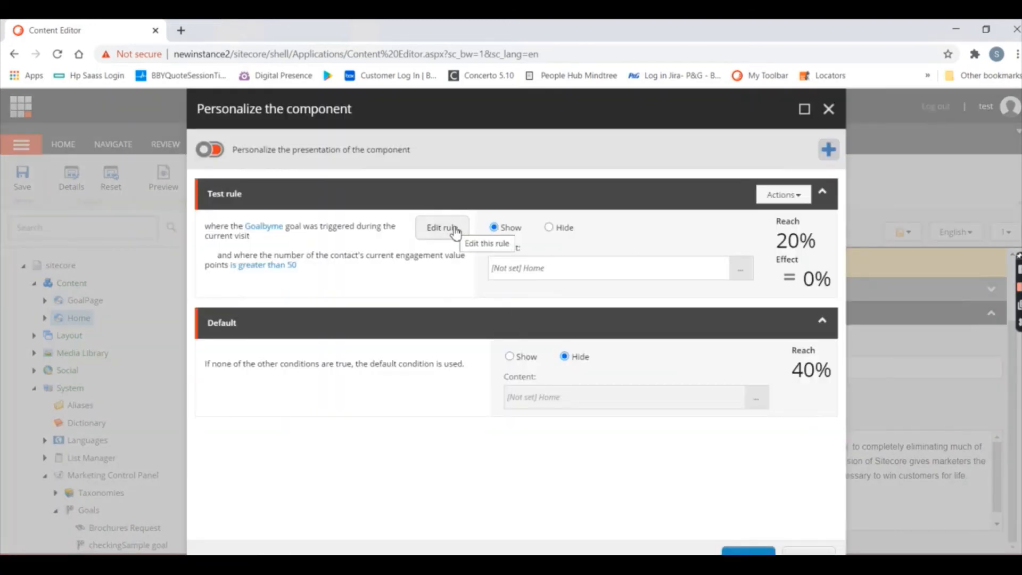
- Delete the existing Test rule from the component's personalization
click(823, 193)
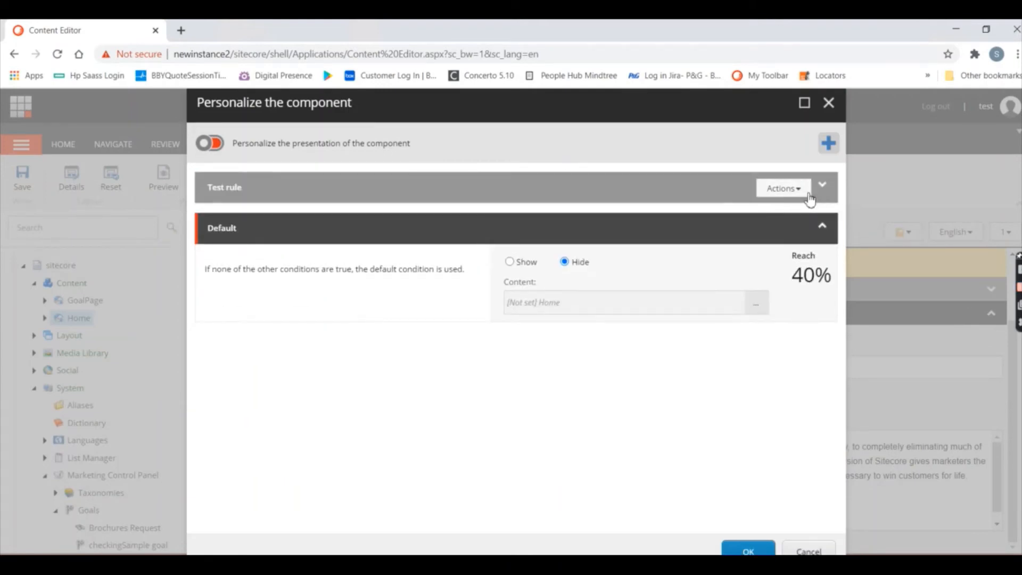
right_click(795, 193)
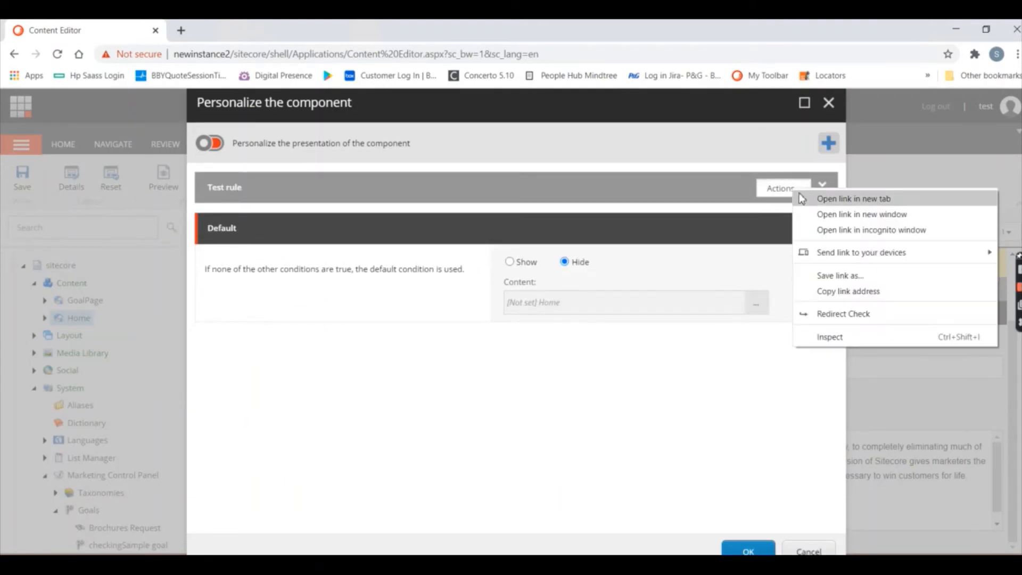
click(788, 193)
click(788, 192)
click(797, 207)
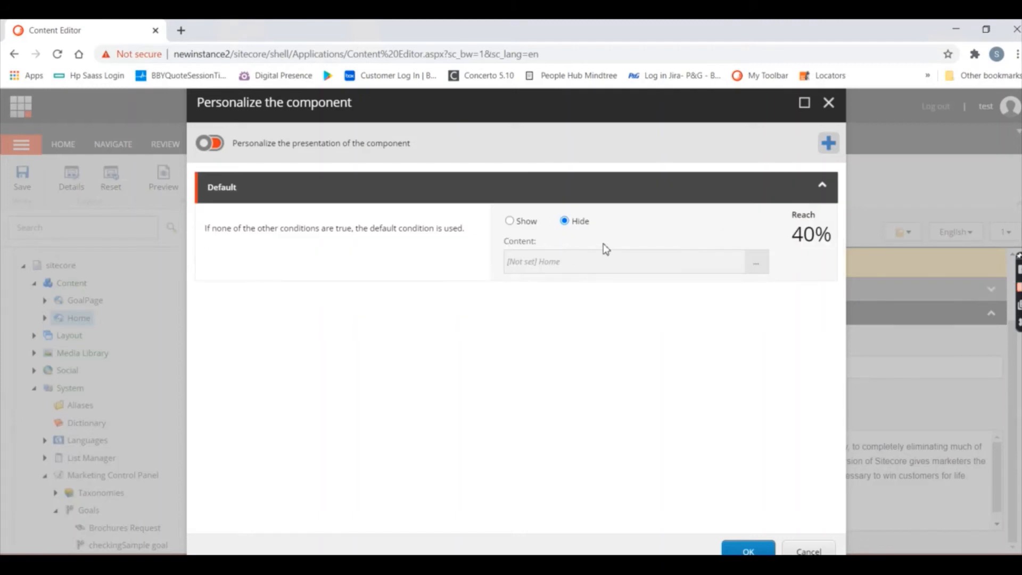
- Add a new personalization rule named "Pagegoal" to the component
click(828, 142)
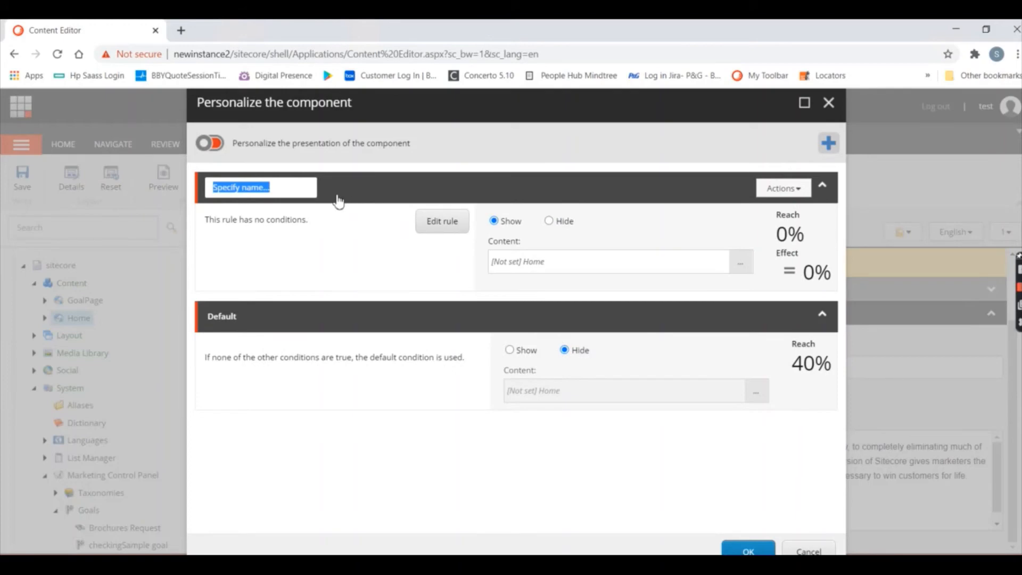
text(Page)
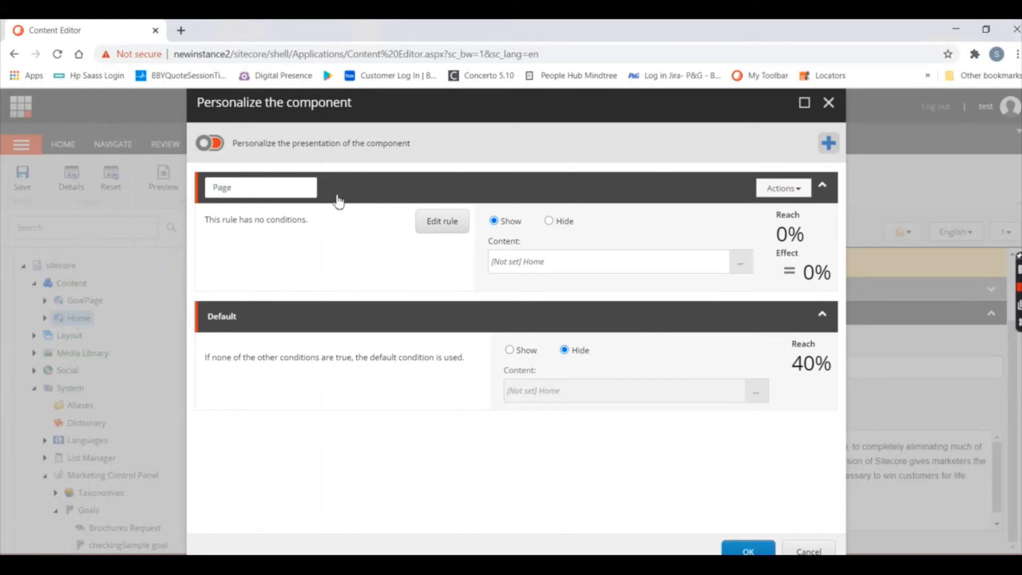
text(goal)
key(Return)
- Add a condition to the Pagegoal rule requiring that the PageGoal goal was triggered during the current visit
click(439, 224)
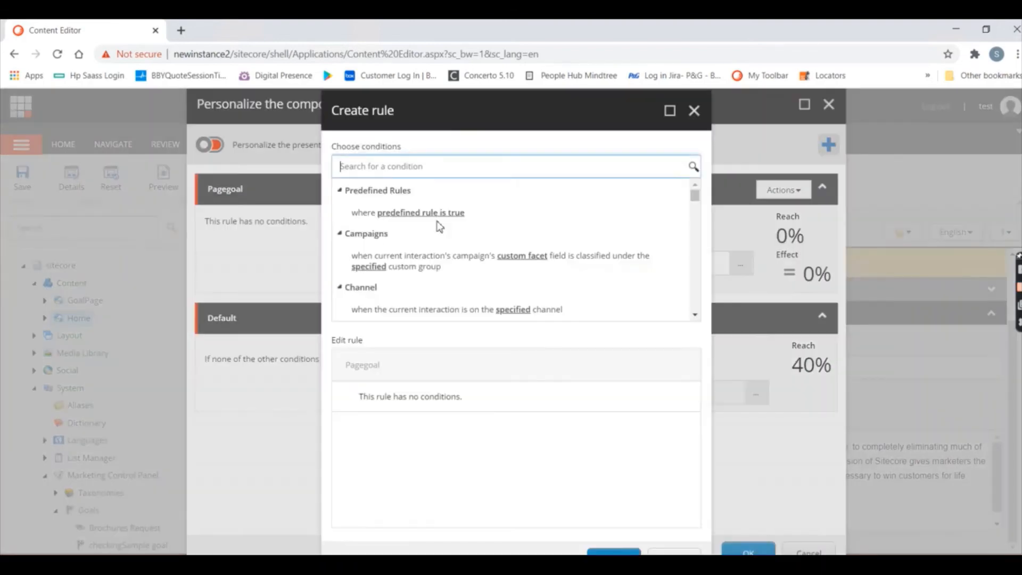
click(374, 168)
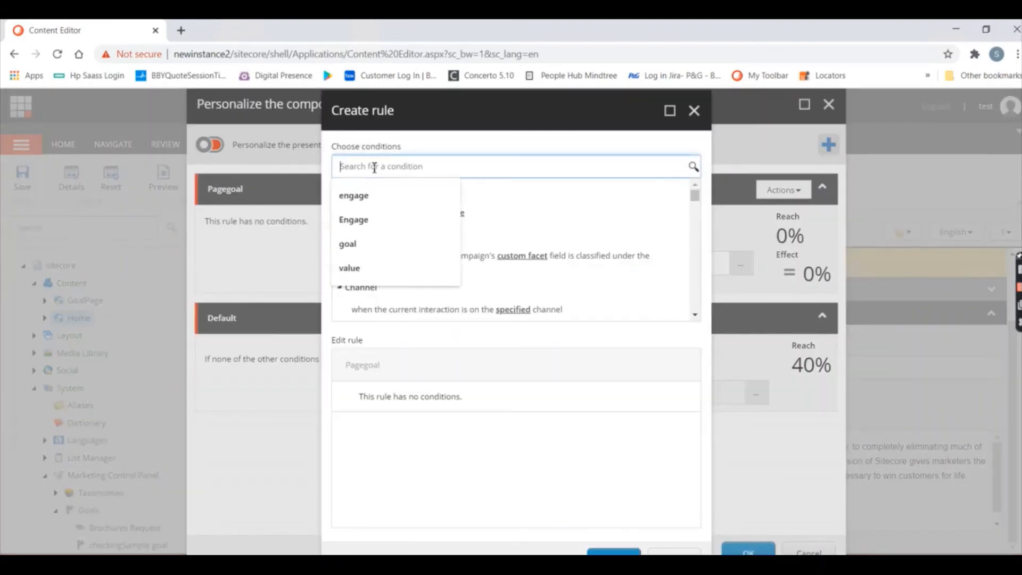
text(goal)
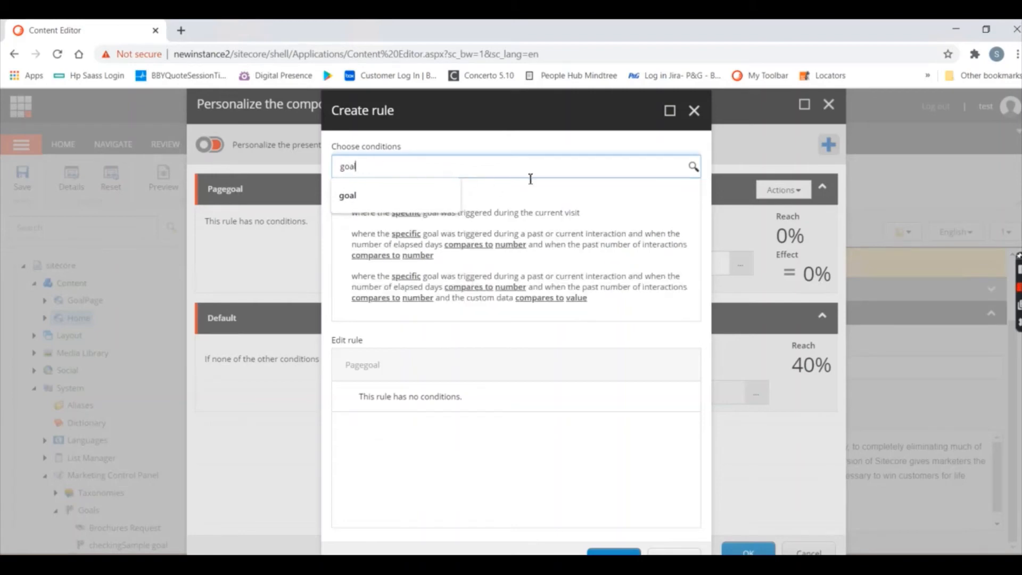
click(540, 201)
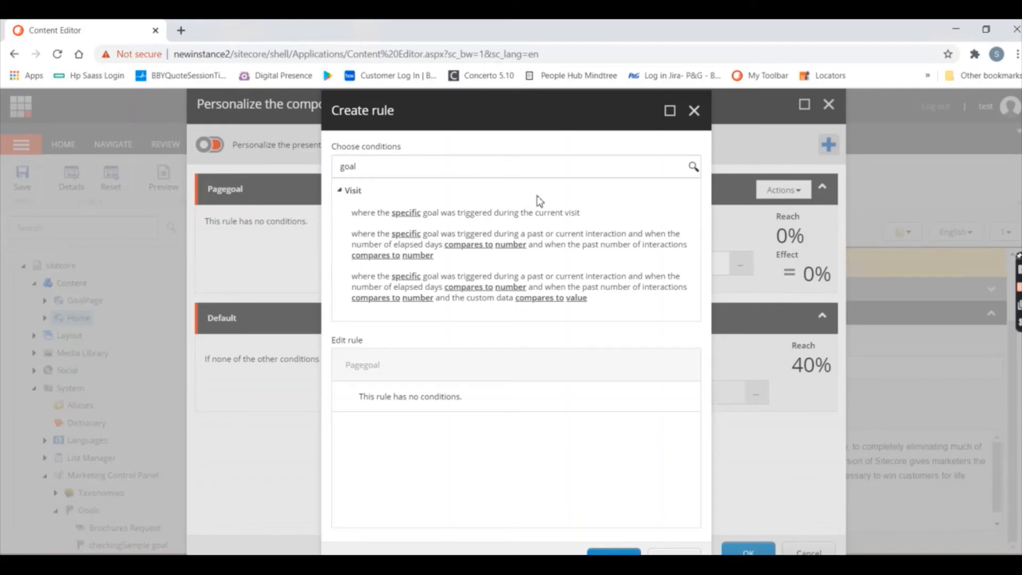
double_click(477, 213)
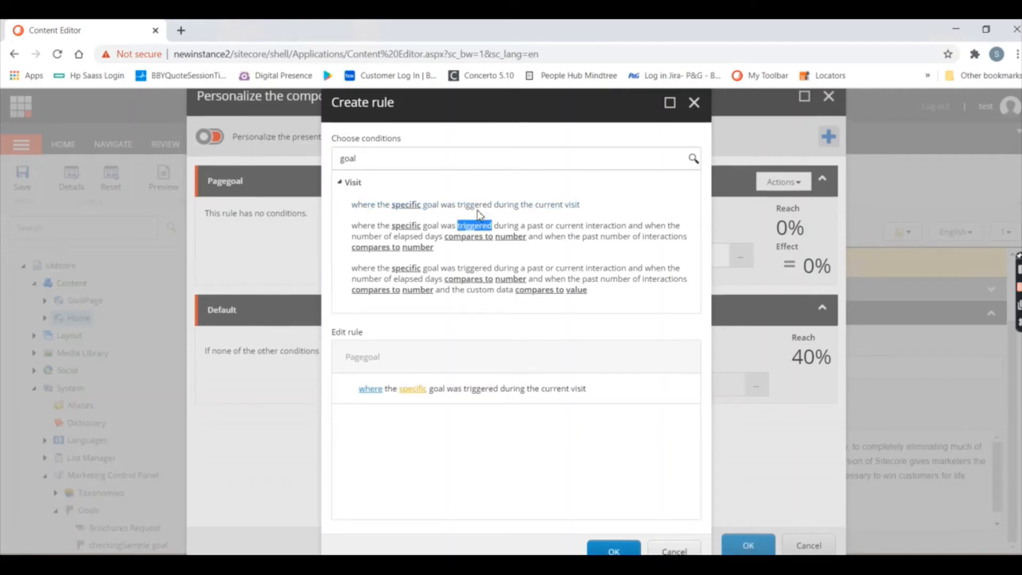
click(411, 390)
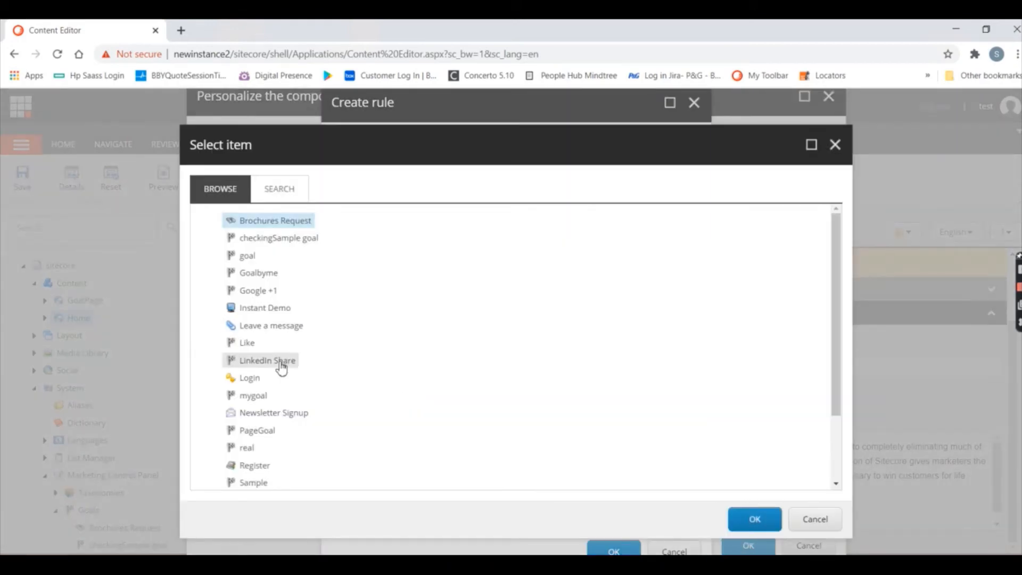
click(261, 434)
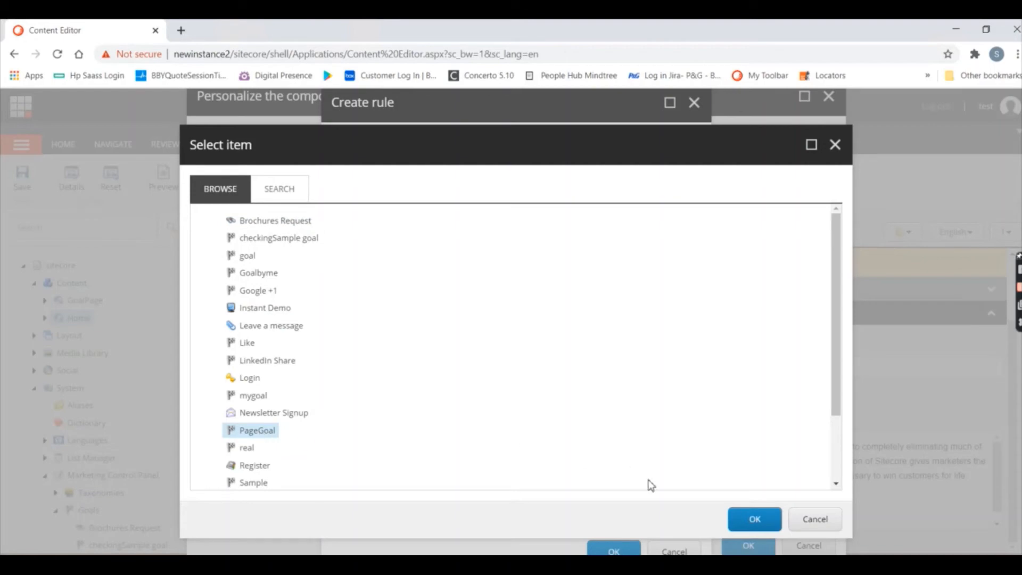
click(747, 524)
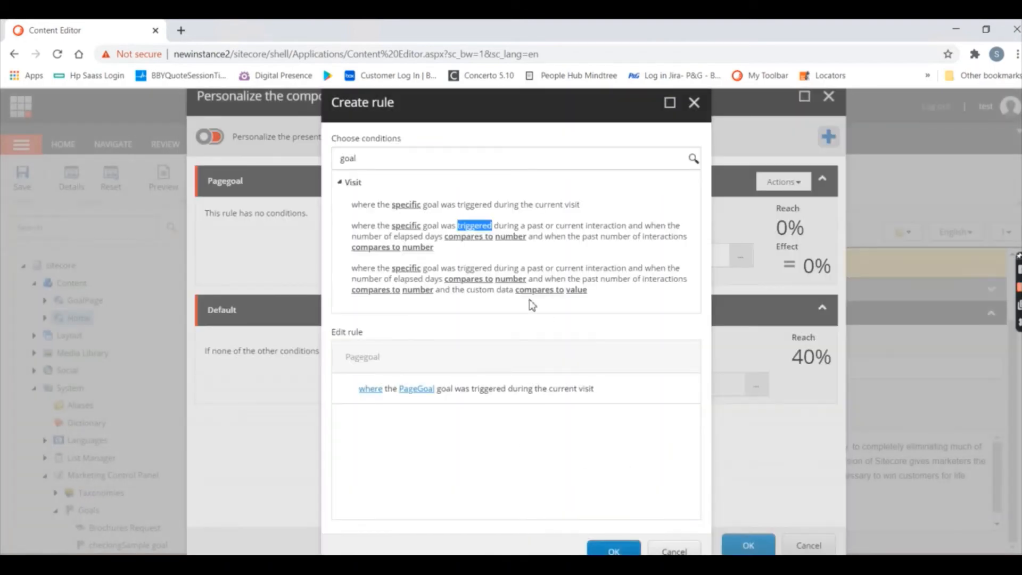
- Find conditions matching "engage" and add the one on the contact's current engagement value points to the Pagegoal rule
click(375, 163)
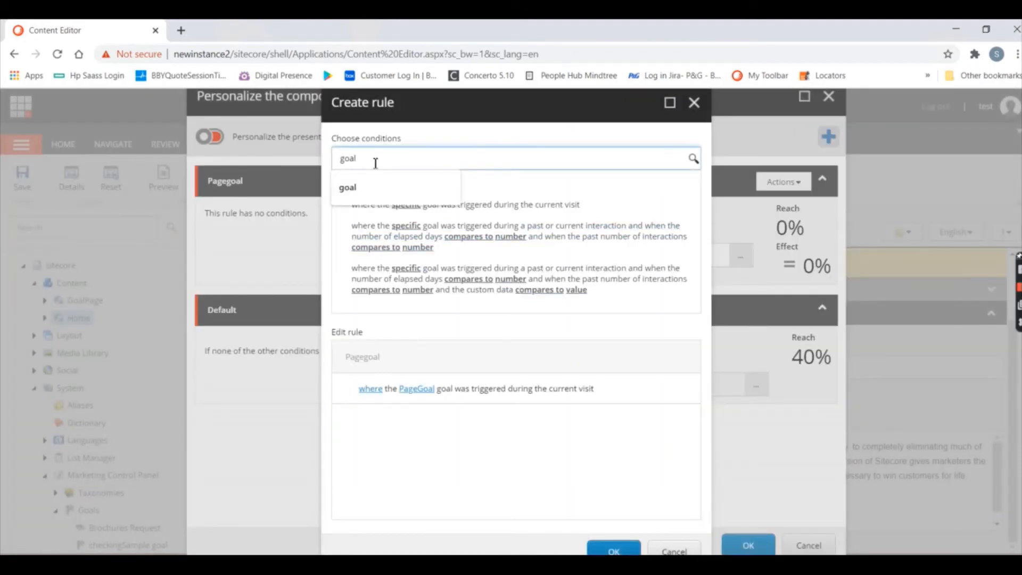
key(BackSpace)
key(BackSpace)
key(BackSpace)
key(BackSpace)
text(eng)
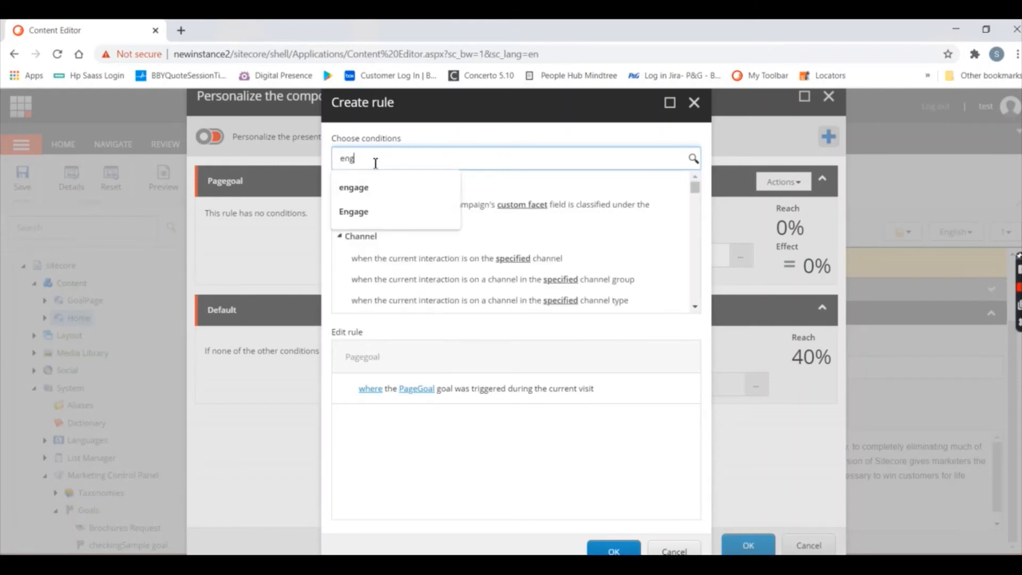
text(age)
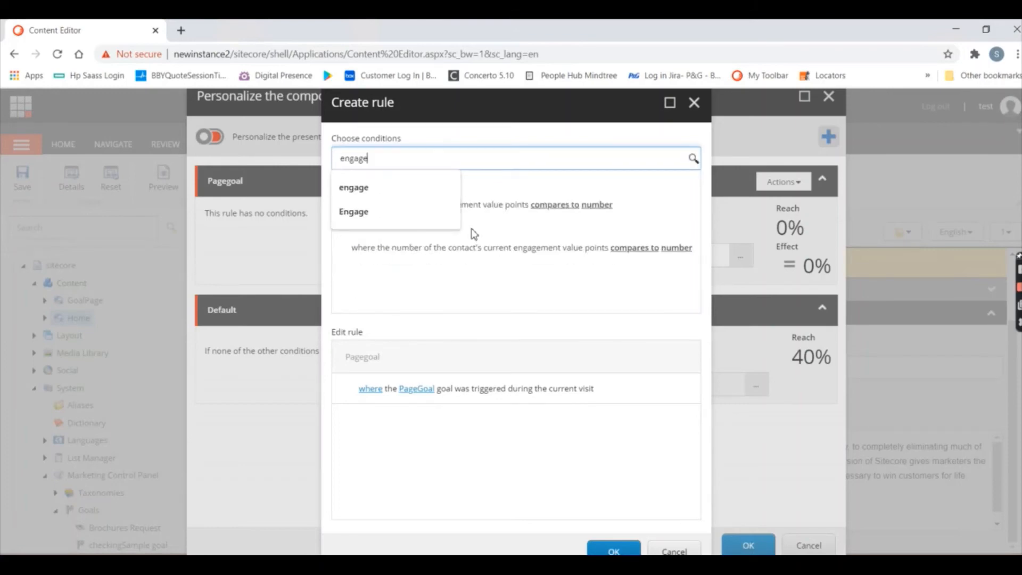
key(Return)
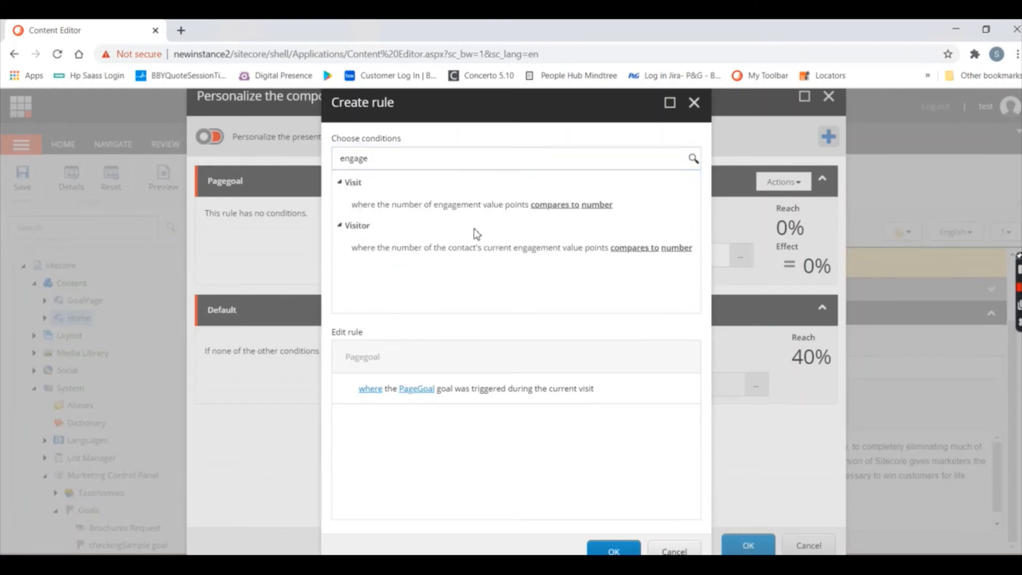
click(495, 254)
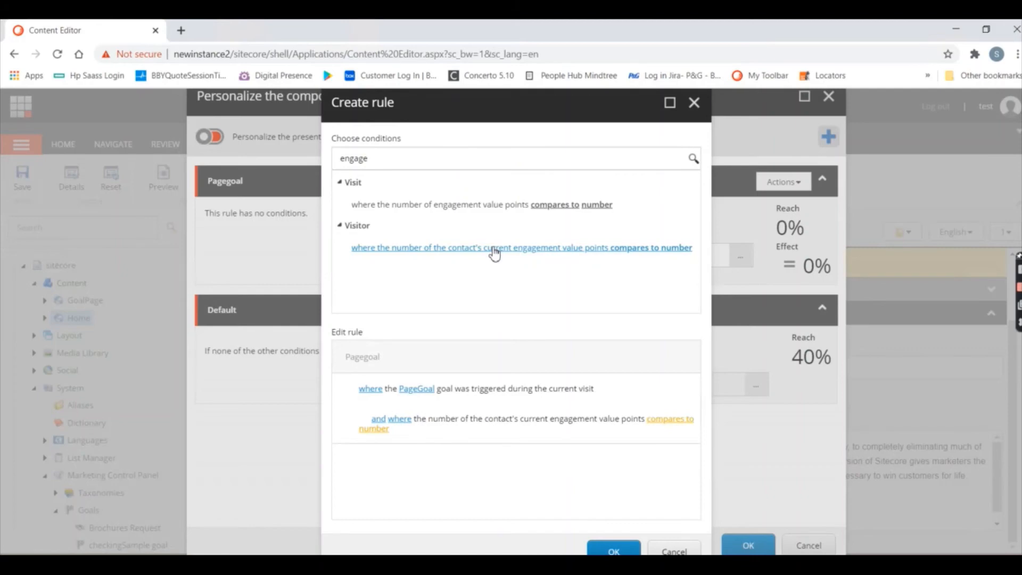
- Switch the engagement points condition to "or" and back to "and", and to "except where" and back to "where"
click(378, 420)
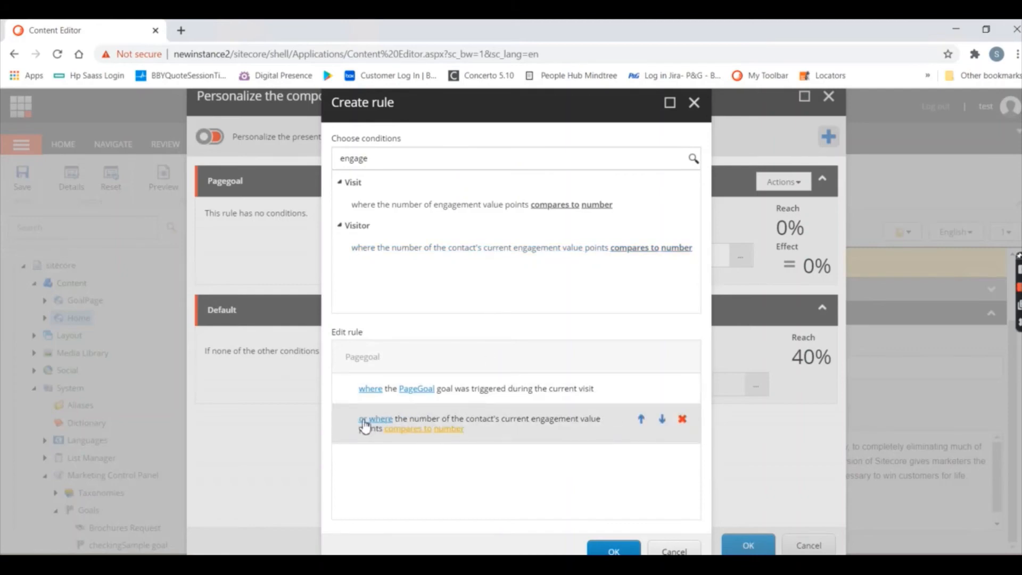
click(364, 420)
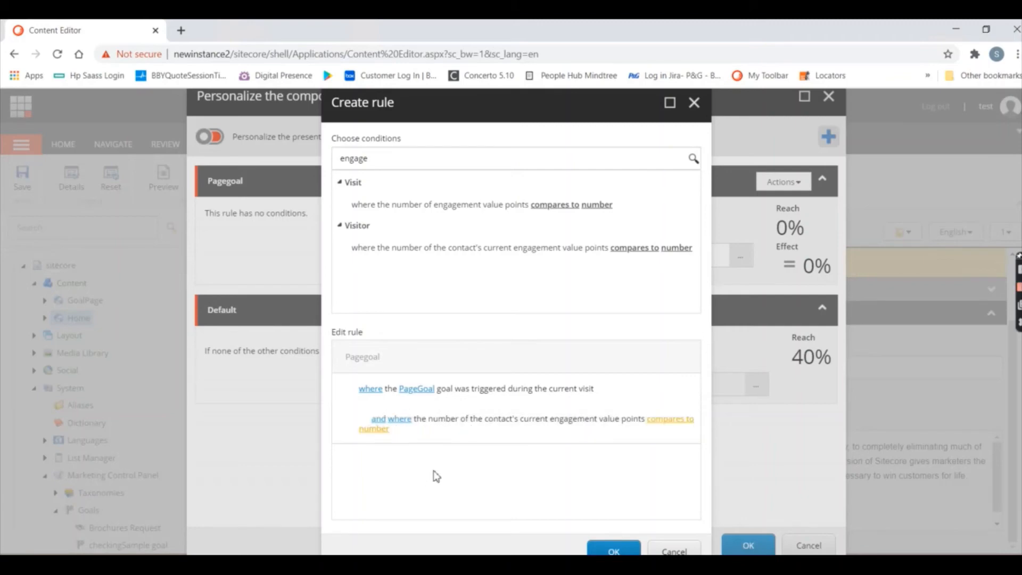
click(404, 421)
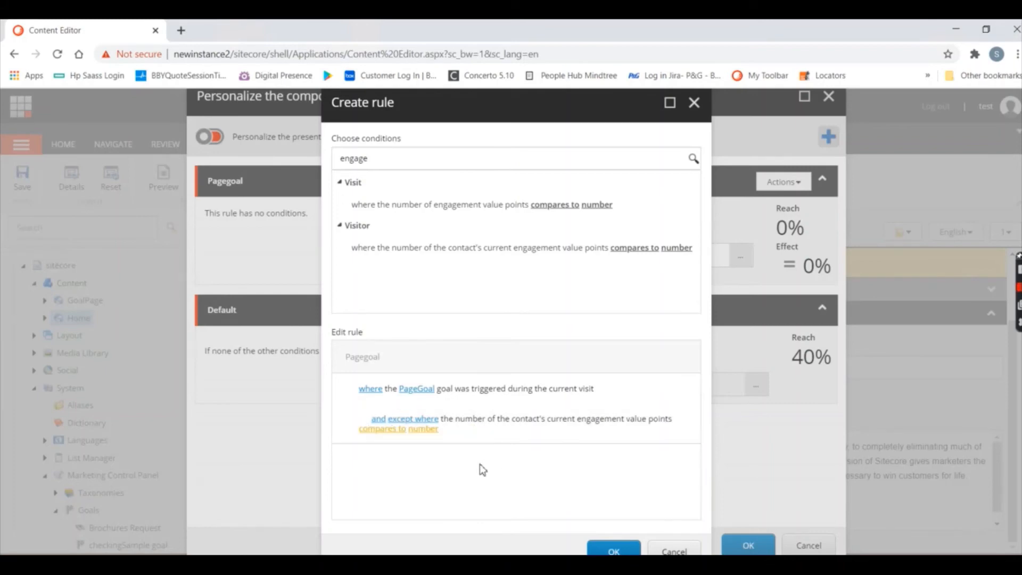
click(402, 420)
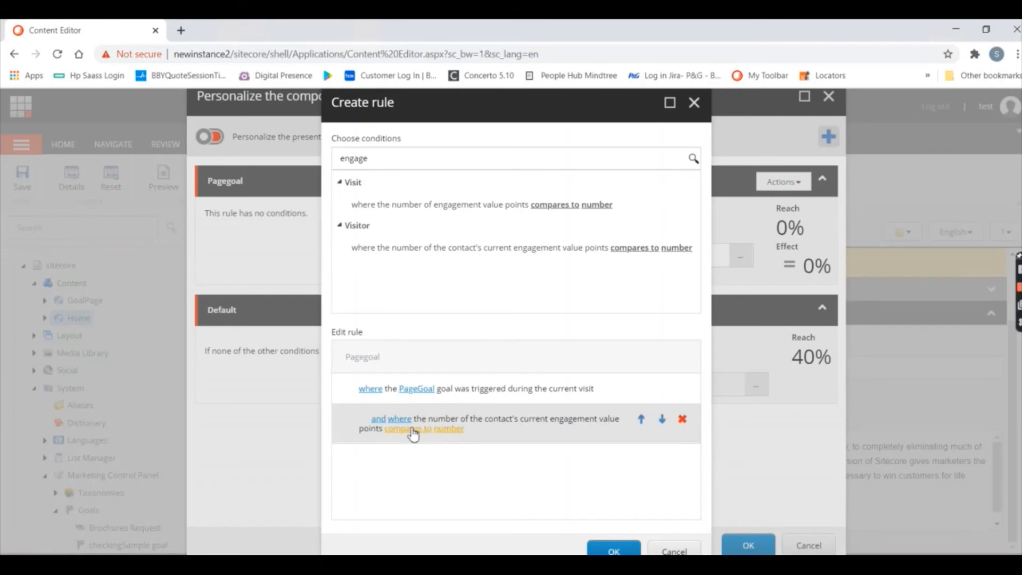
- Set the engagement value points comparison to "is greater than" 10 and accept the Pagegoal rule
click(412, 429)
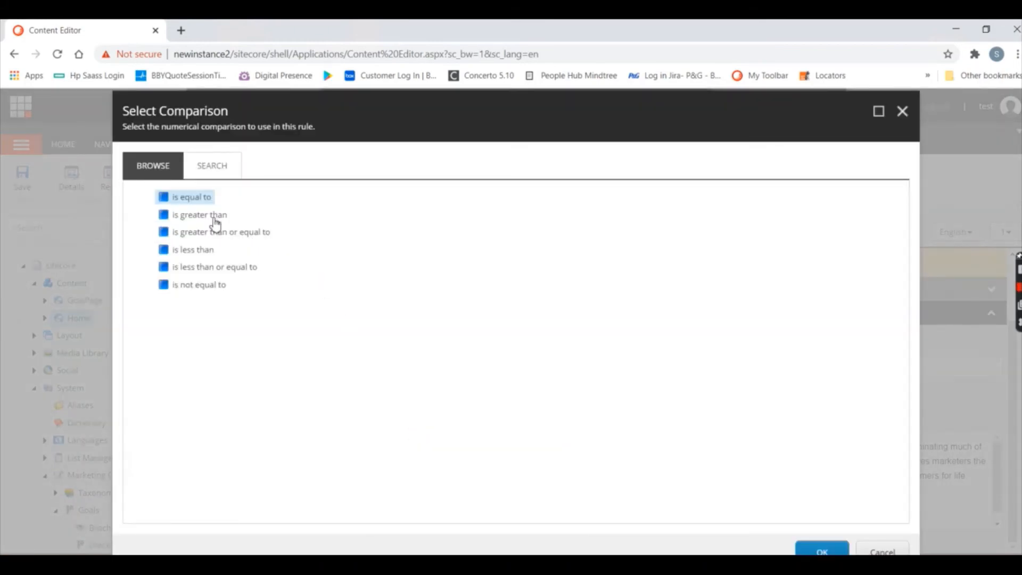
click(212, 220)
click(823, 551)
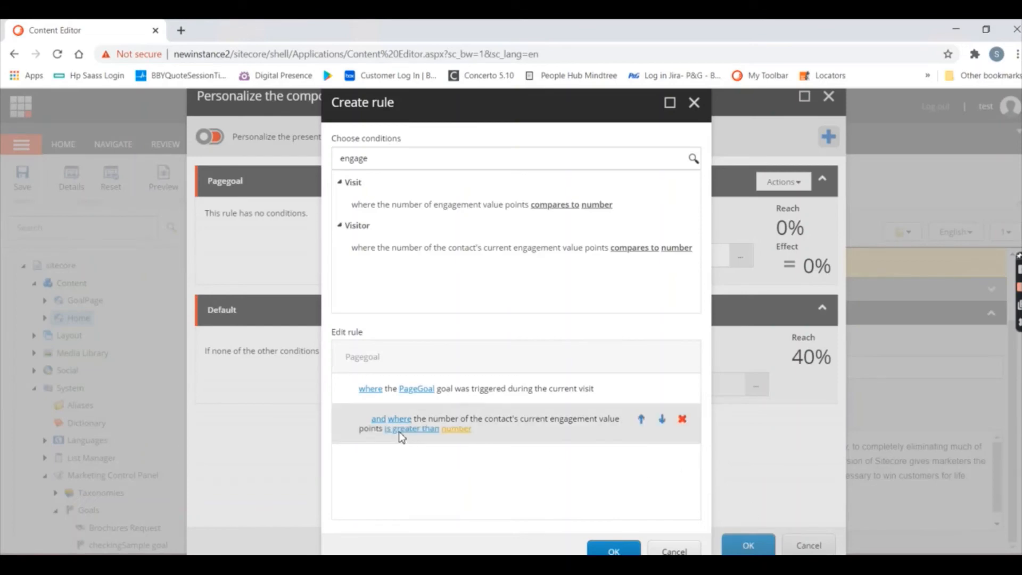
click(451, 431)
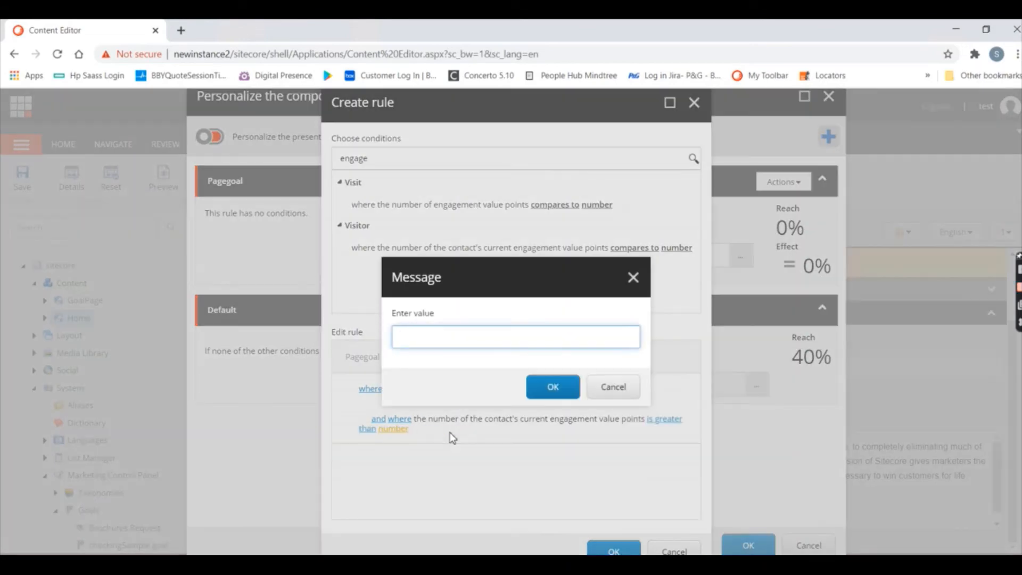
text(10)
click(546, 388)
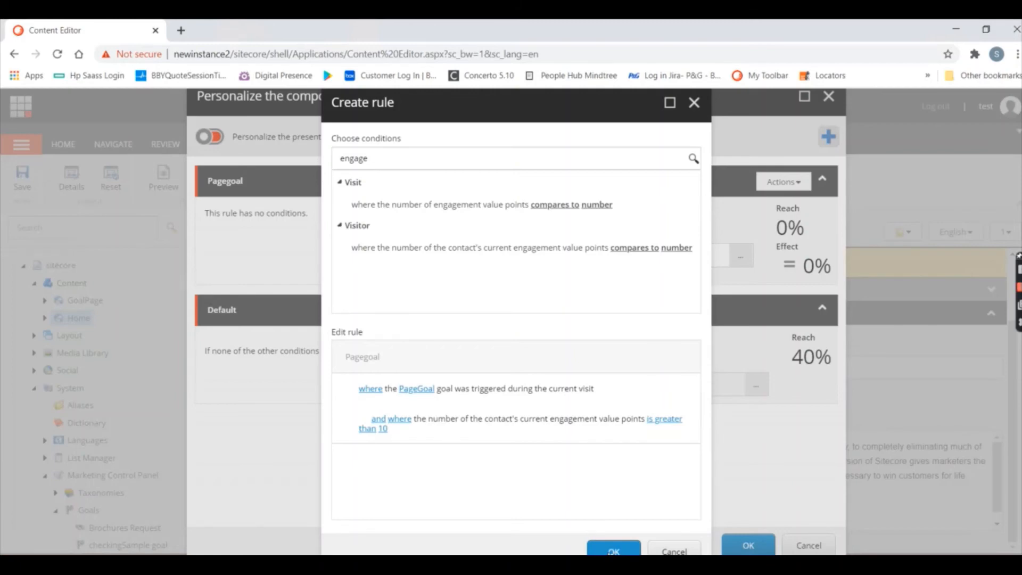
click(611, 552)
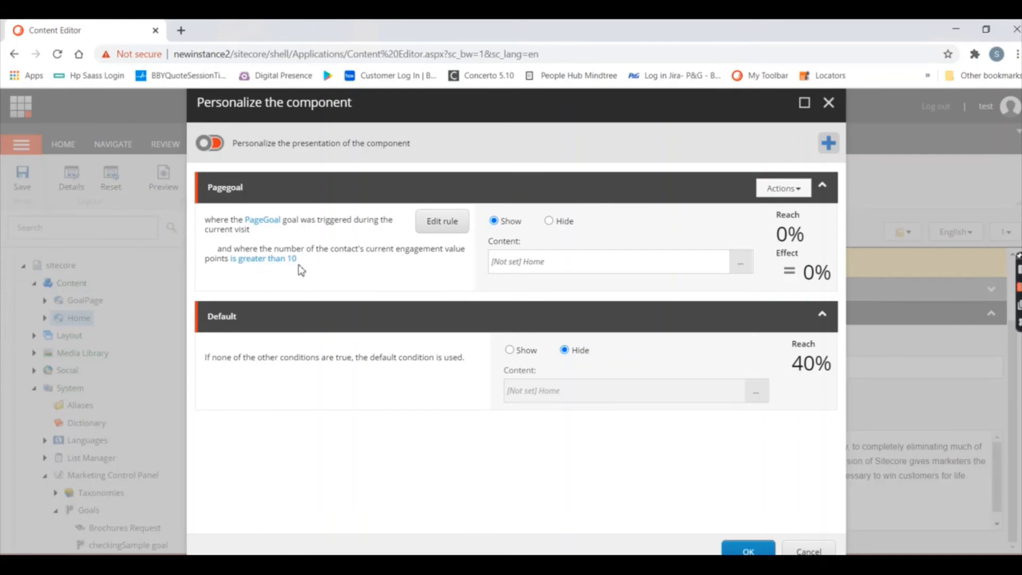
- Accept the Sample Rendering personalization and the layout details, and save the Home item
click(762, 551)
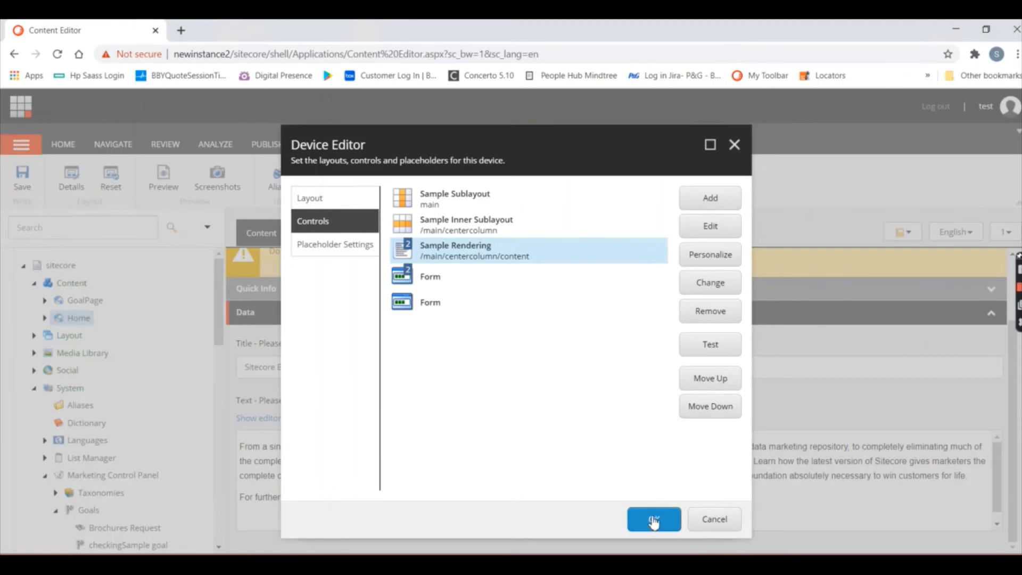
click(654, 521)
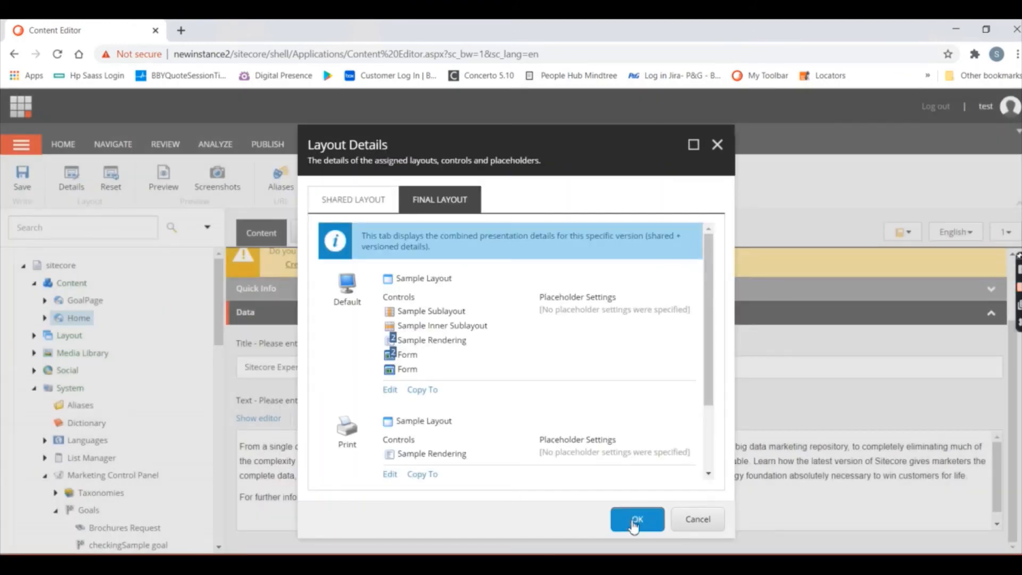
click(652, 520)
click(23, 177)
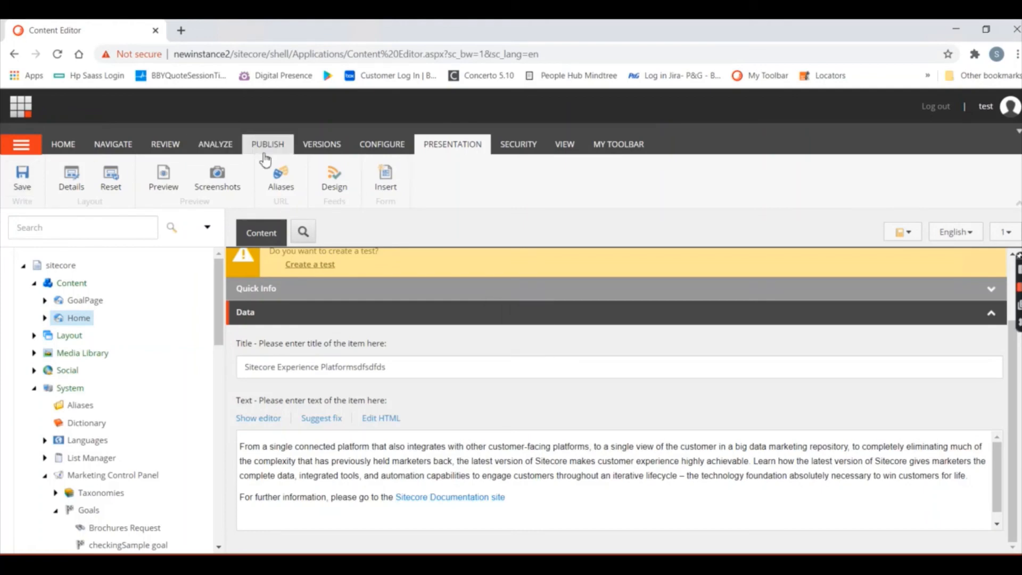
- Smart publish the Home item with its subitems and related items to the Internet (web) target
click(266, 145)
click(268, 149)
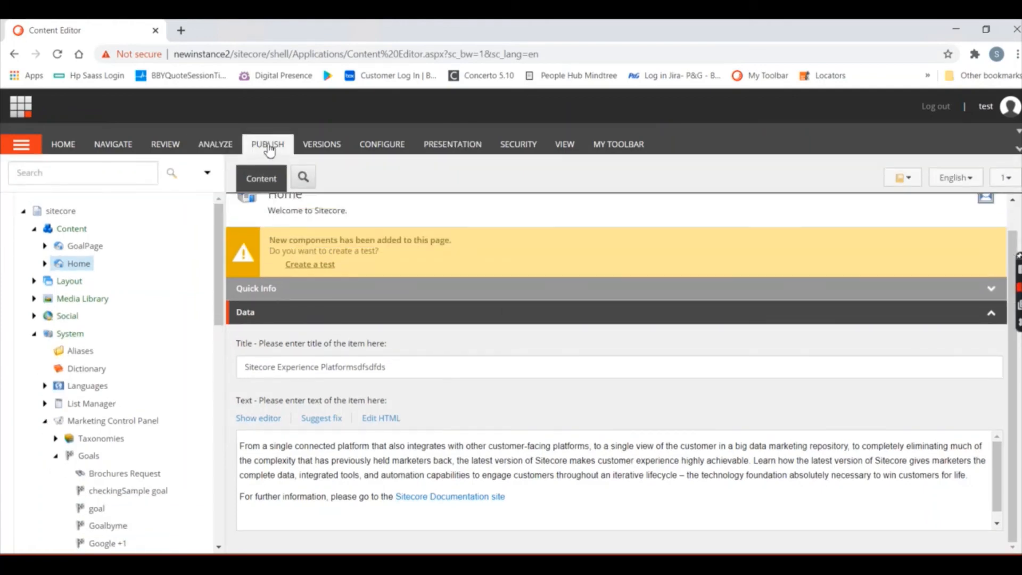
click(268, 149)
click(150, 187)
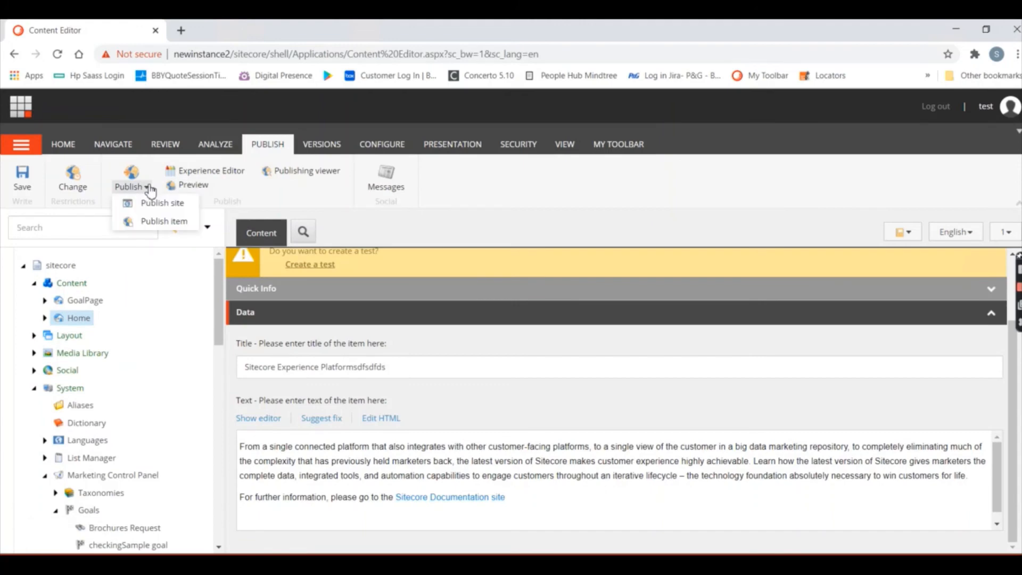
click(166, 222)
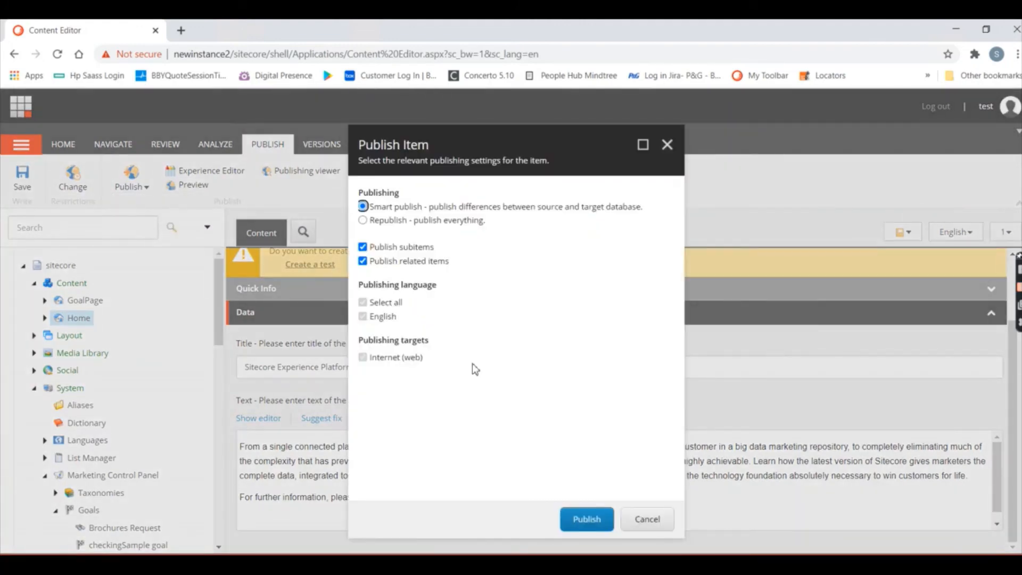
click(584, 520)
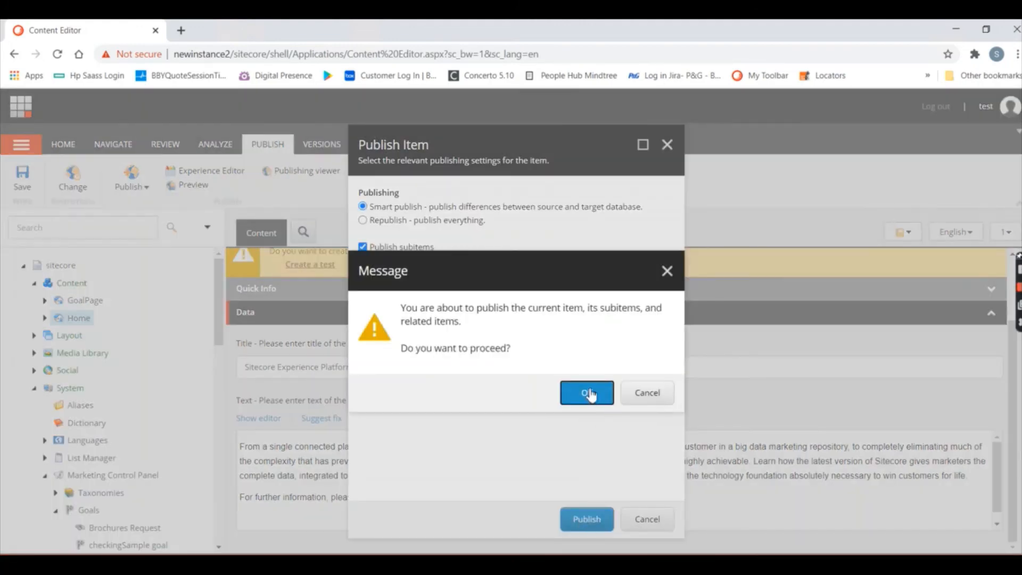
click(587, 392)
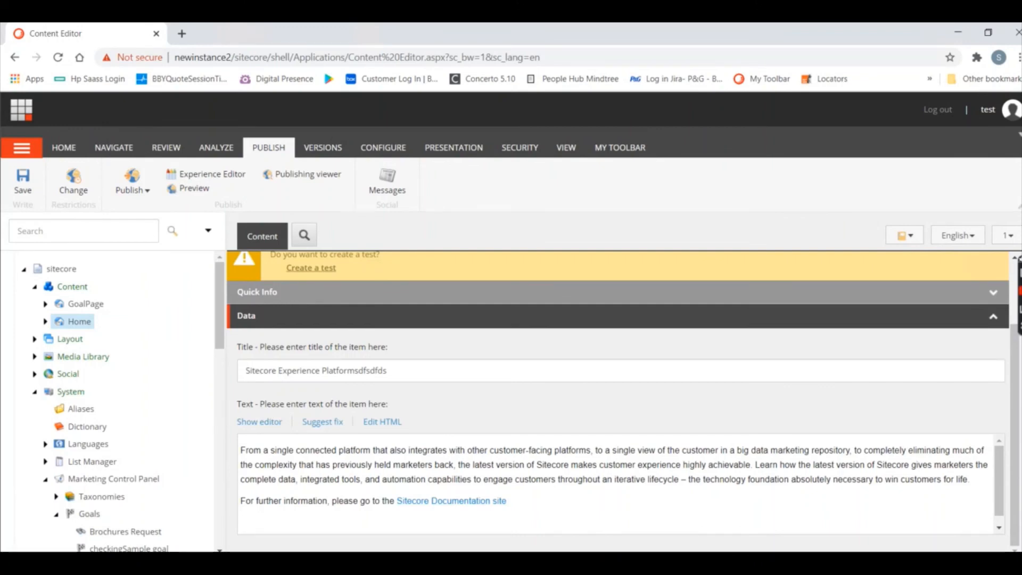
- Switch to the incognito browser window and load the published home page at newinstance2/
key(alt+Tab)
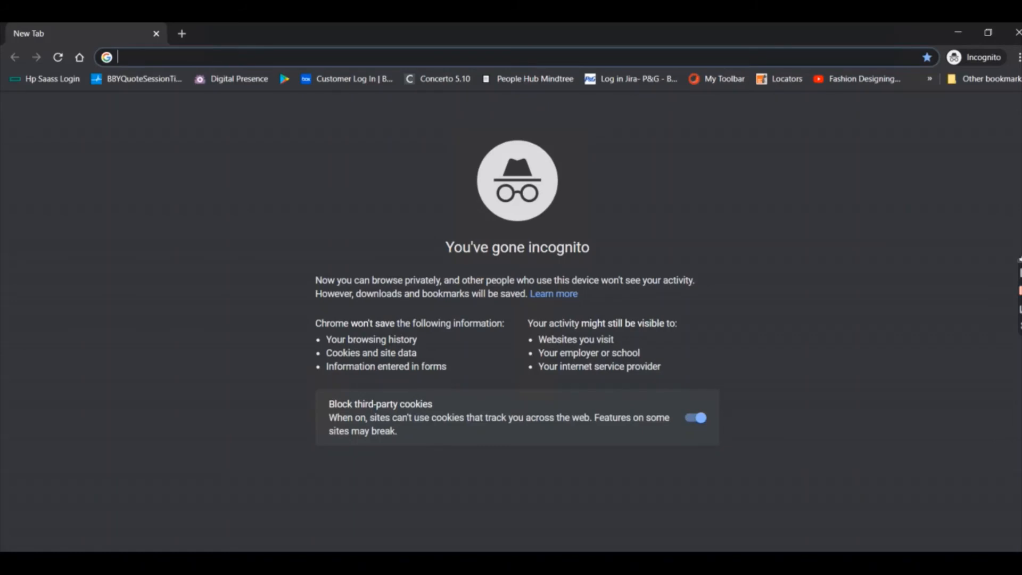
text(ne)
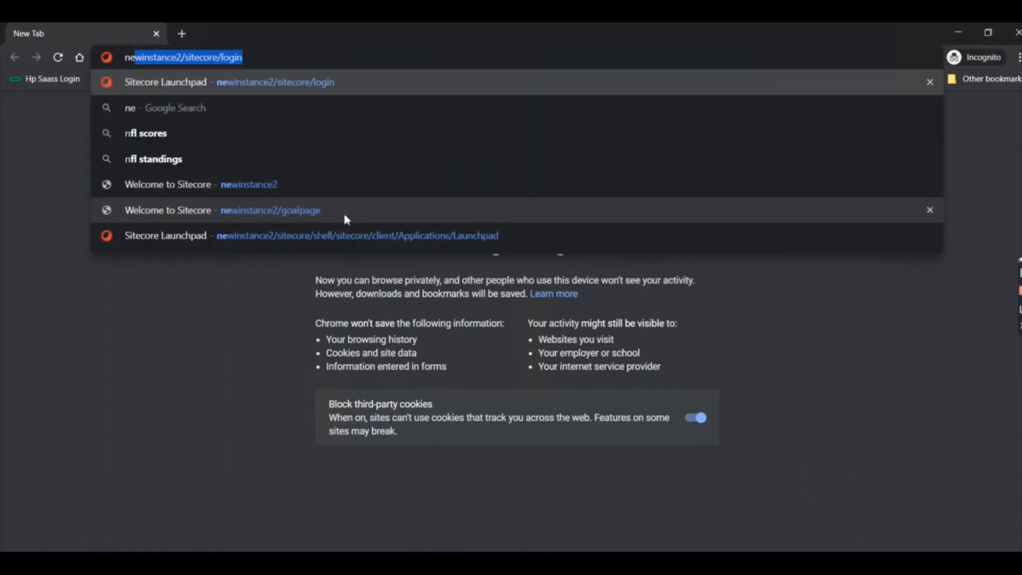
text(w)
key(Right)
key(BackSpace)
key(BackSpace)
key(BackSpace)
key(BackSpace)
key(BackSpace)
key(BackSpace)
key(BackSpace)
key(BackSpace)
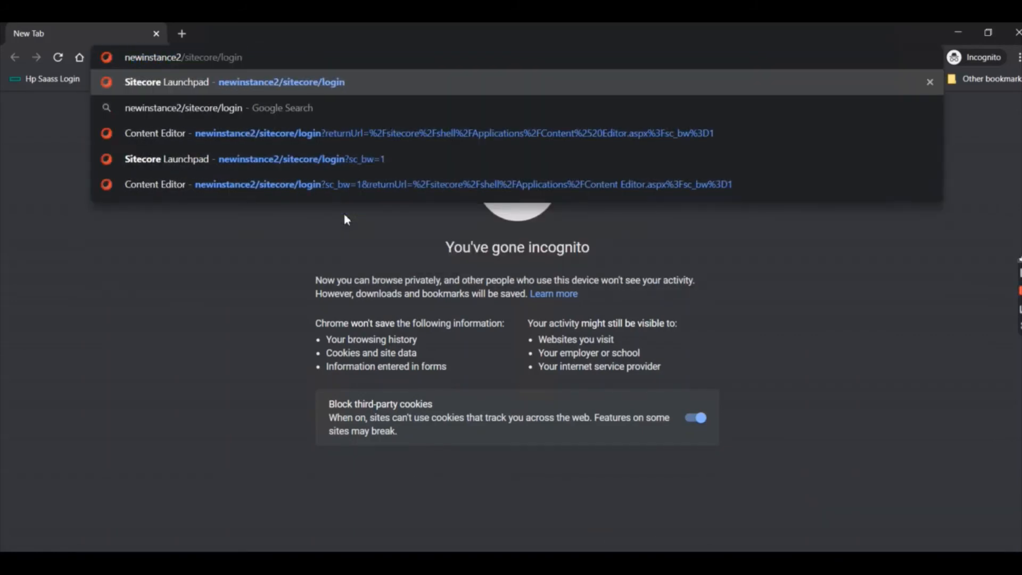
key(BackSpace)
key(BackSpace)
key(BackSpace)
key(BackSpace)
key(BackSpace)
key(BackSpace)
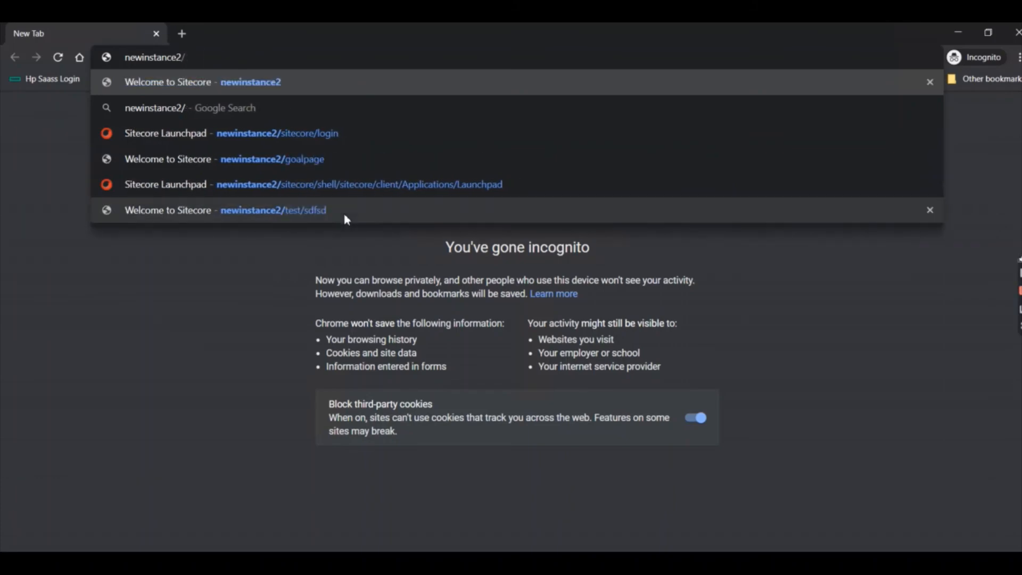
key(Return)
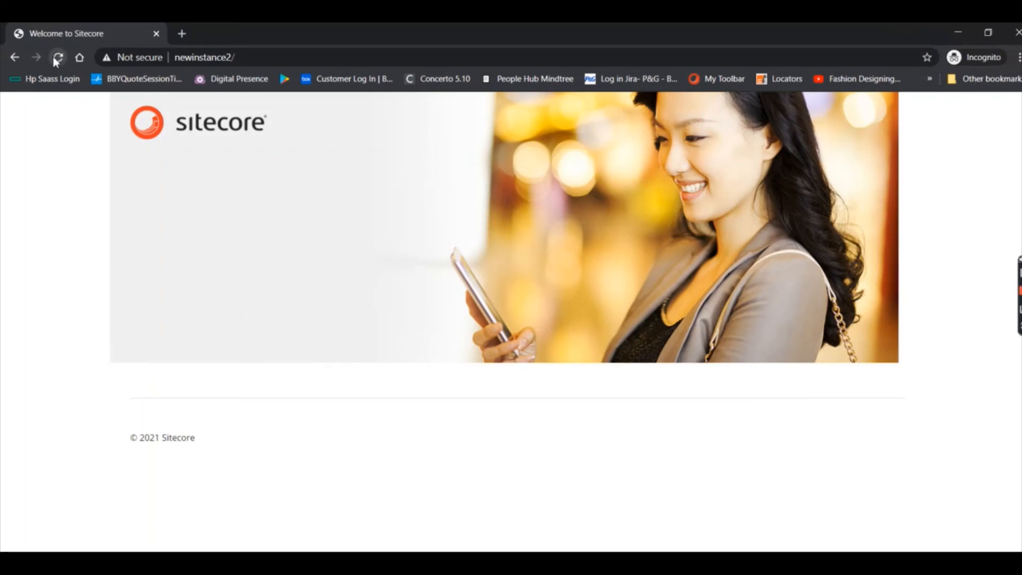
- Open newinstance2/goalpage in a second incognito tab to trigger the goal
click(184, 34)
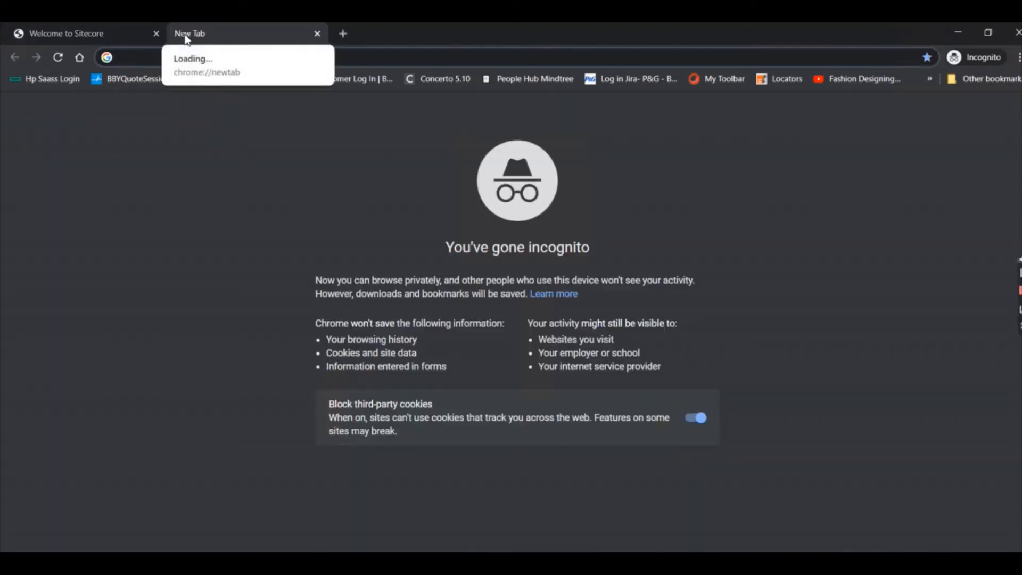
text(new)
key(Right)
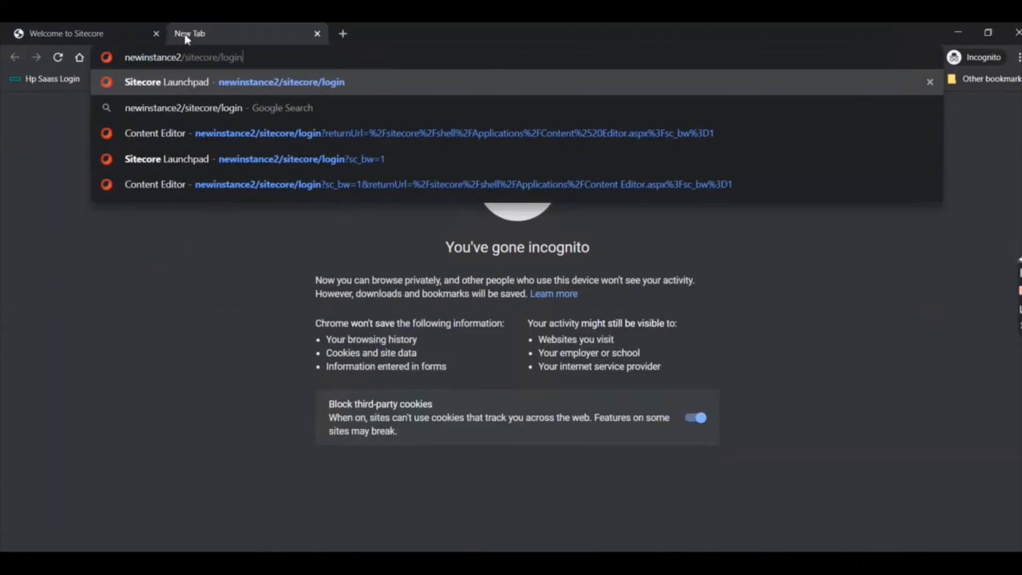
key(BackSpace)
key(BackSpace)
key(BackSpace)
key(BackSpace)
key(BackSpace)
key(BackSpace)
key(BackSpace)
key(BackSpace)
key(BackSpace)
key(BackSpace)
key(BackSpace)
key(BackSpace)
key(BackSpace)
key(BackSpace)
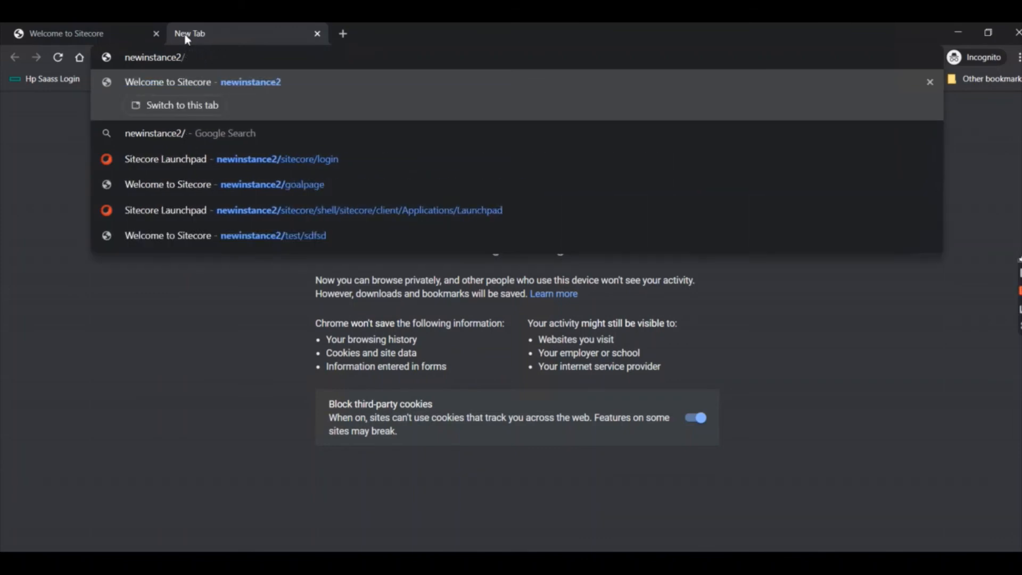
text(p)
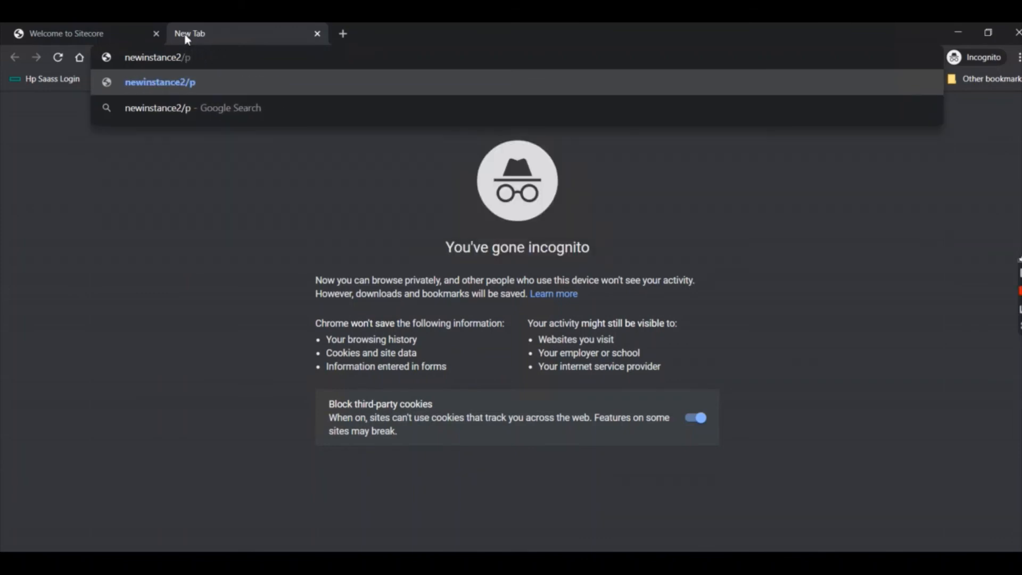
key(BackSpace)
text(g)
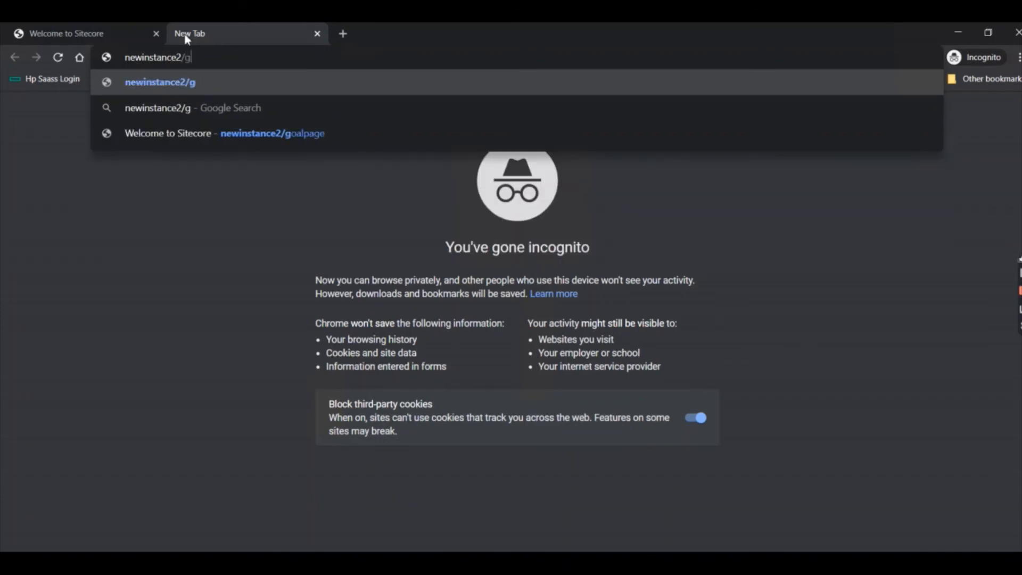
click(290, 134)
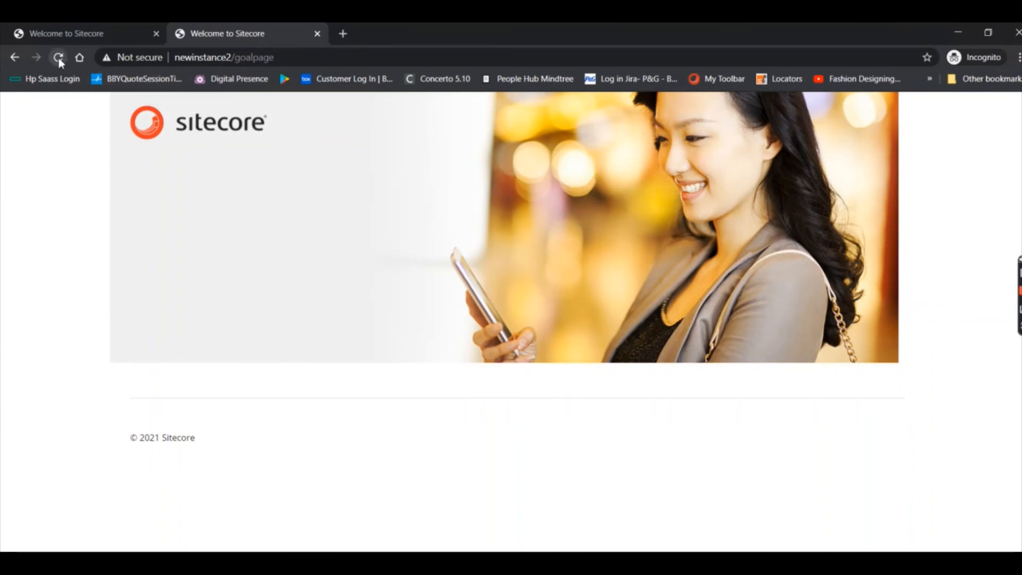
- Return to the newinstance2/ home page tab and reload it to check the personalized component
click(75, 36)
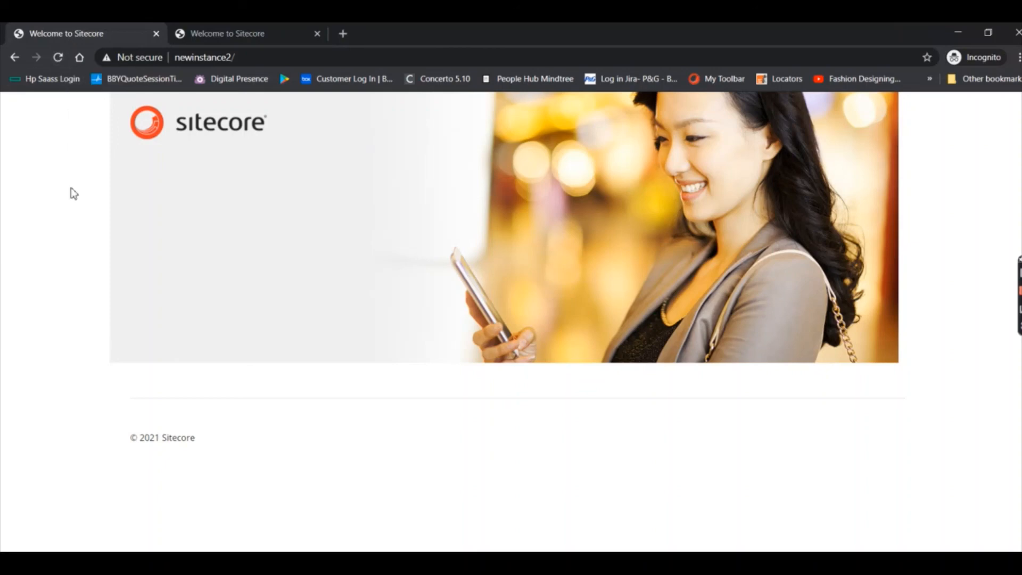
click(58, 59)
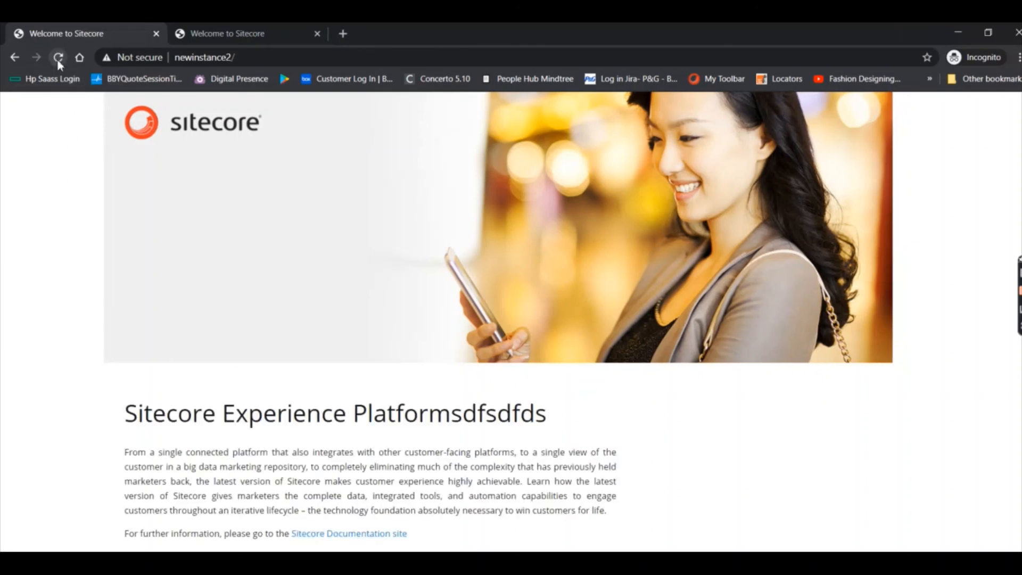